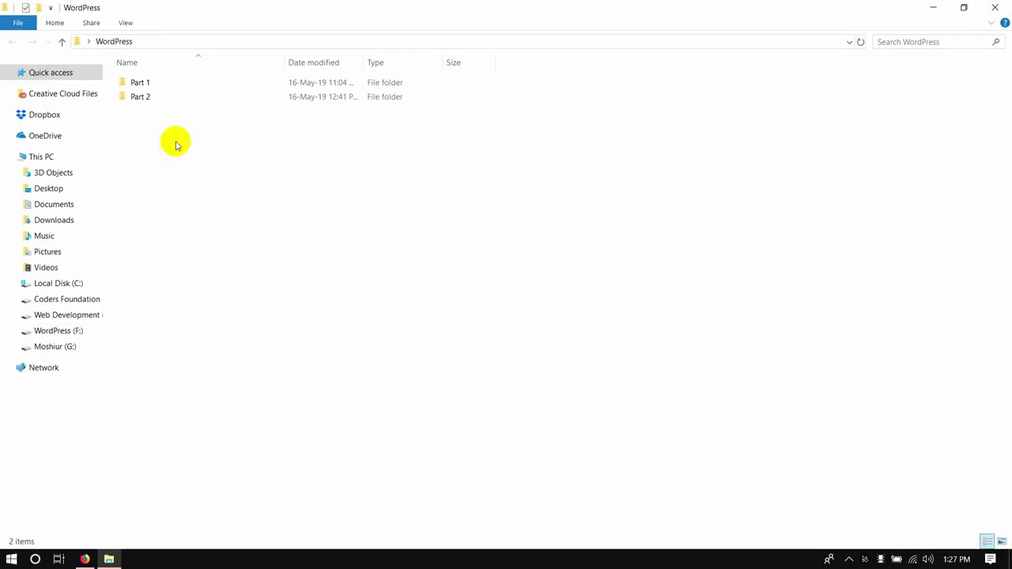
# - Open note.txt from the Part 2 folder
pyautogui.doubleClick(140, 99)
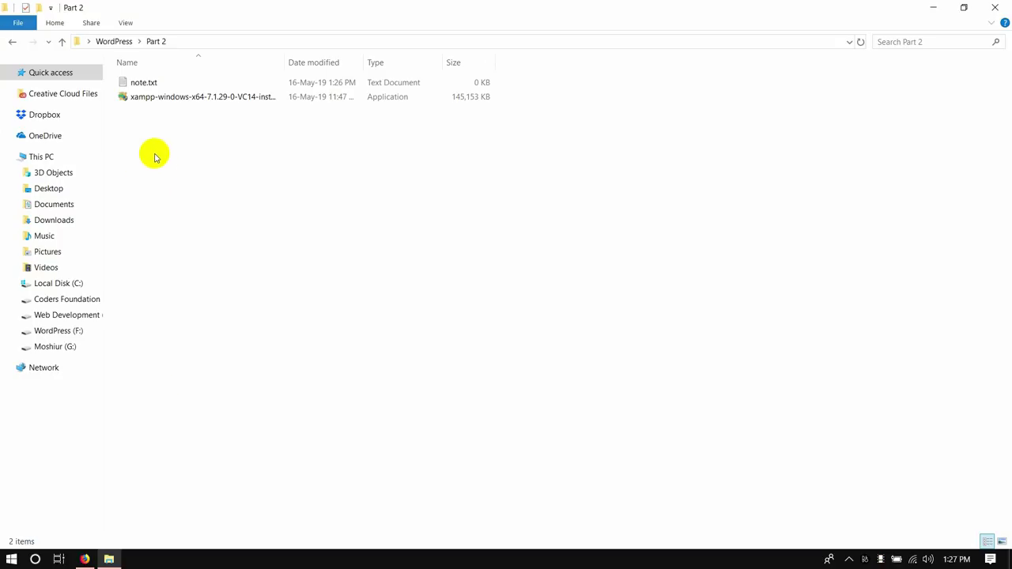
pyautogui.doubleClick(150, 83)
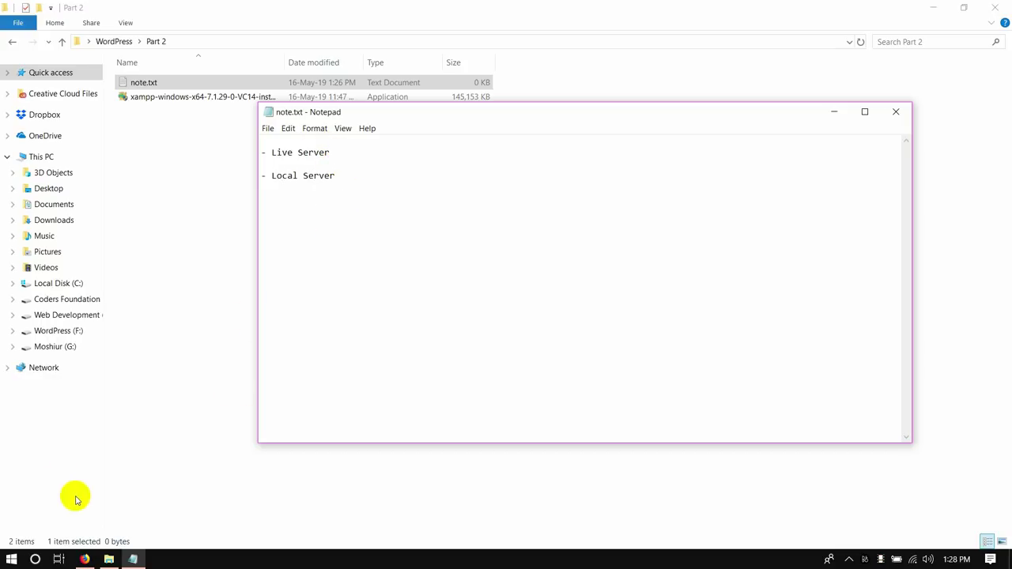
# - Switch to Firefox and look over the codersfoundation.com home page and its web address
pyautogui.click(87, 560)
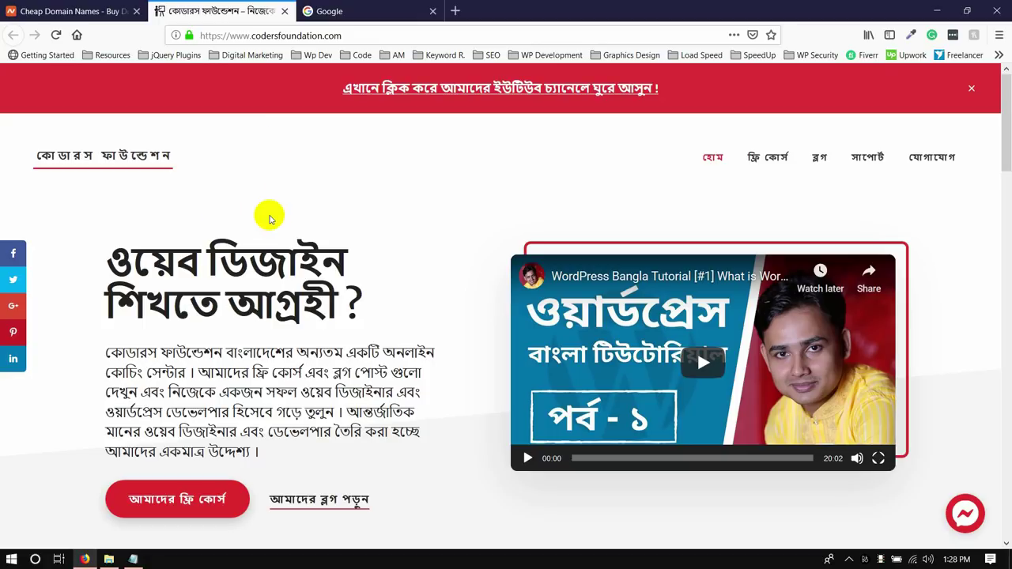
pyautogui.click(335, 34)
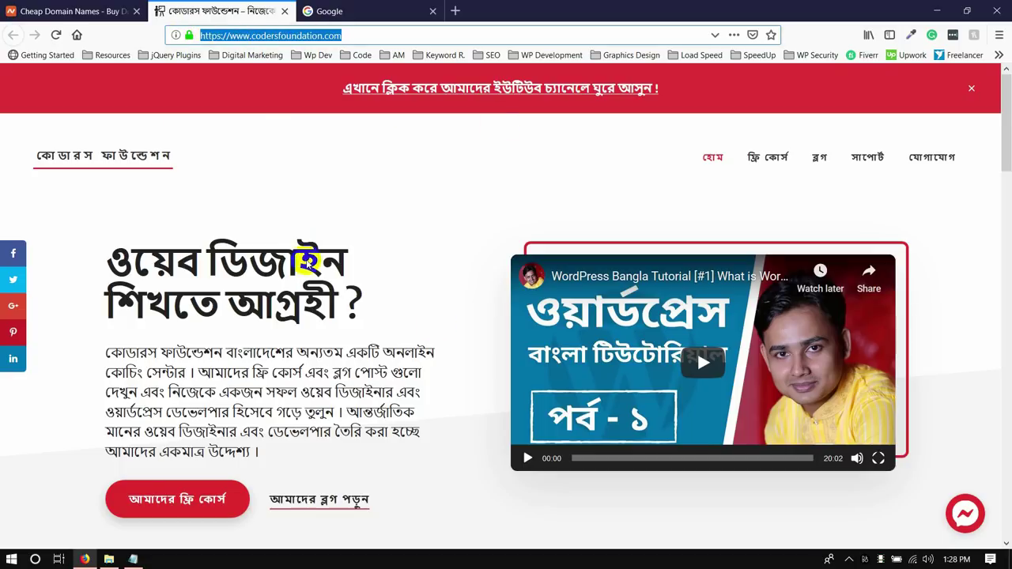
pyautogui.scroll(-5, 241, 151)
pyautogui.scroll(-3, 385, 230)
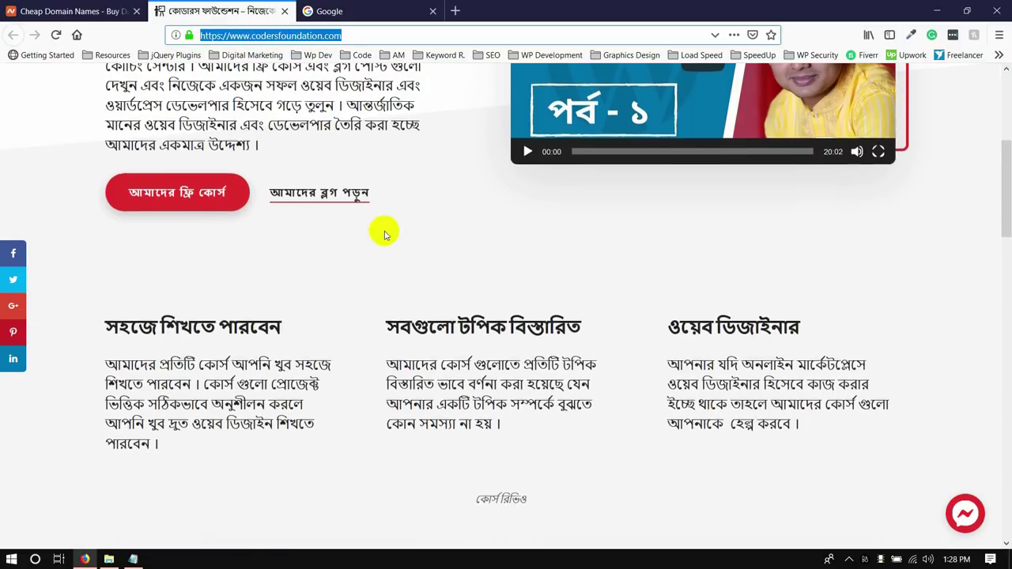
pyautogui.scroll(8, 376, 217)
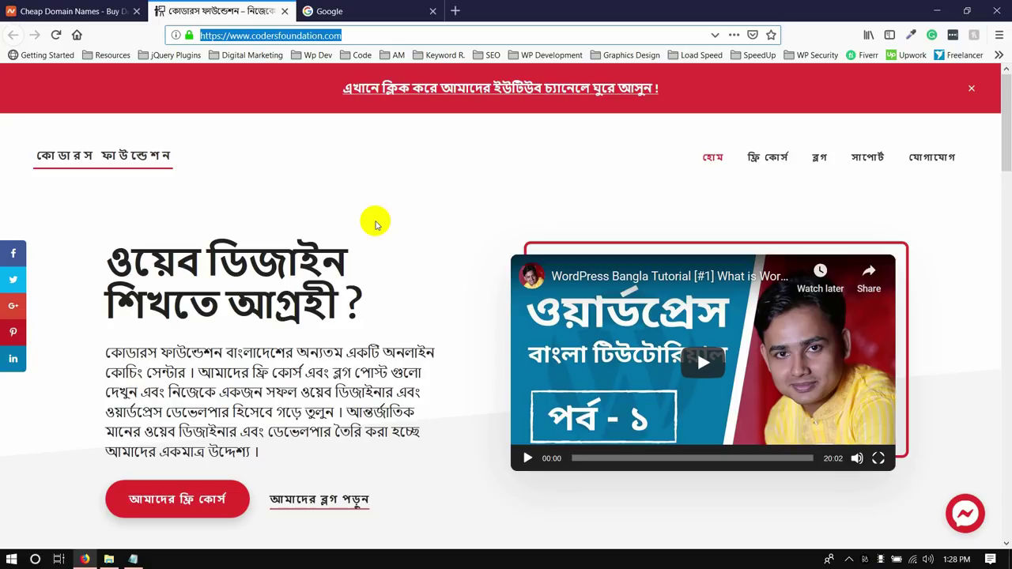
pyautogui.click(337, 169)
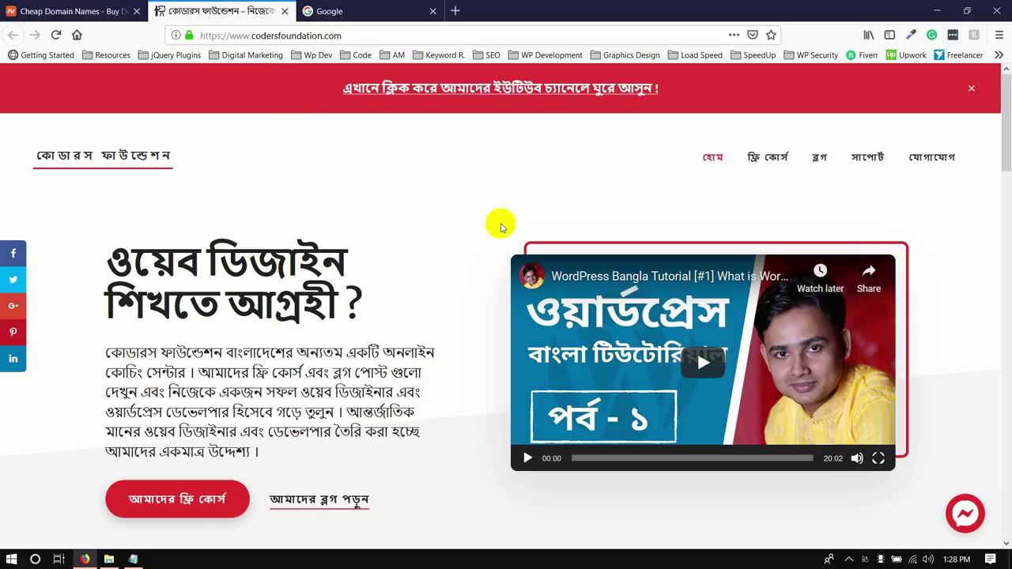
# - View the Namecheap home page with its domain and hosting offers, and return to the Coders Foundation site
pyautogui.click(53, 10)
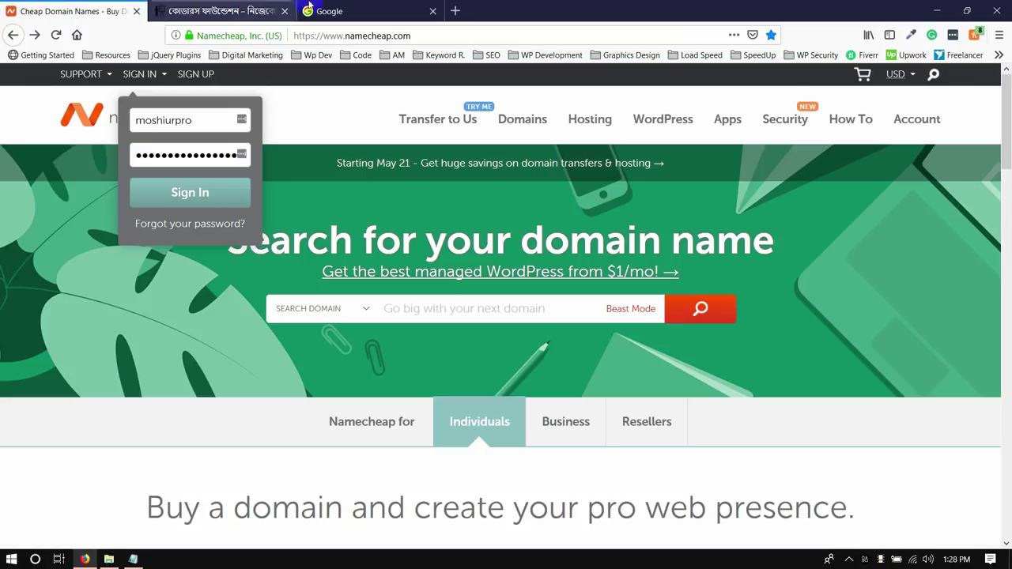
pyautogui.click(341, 118)
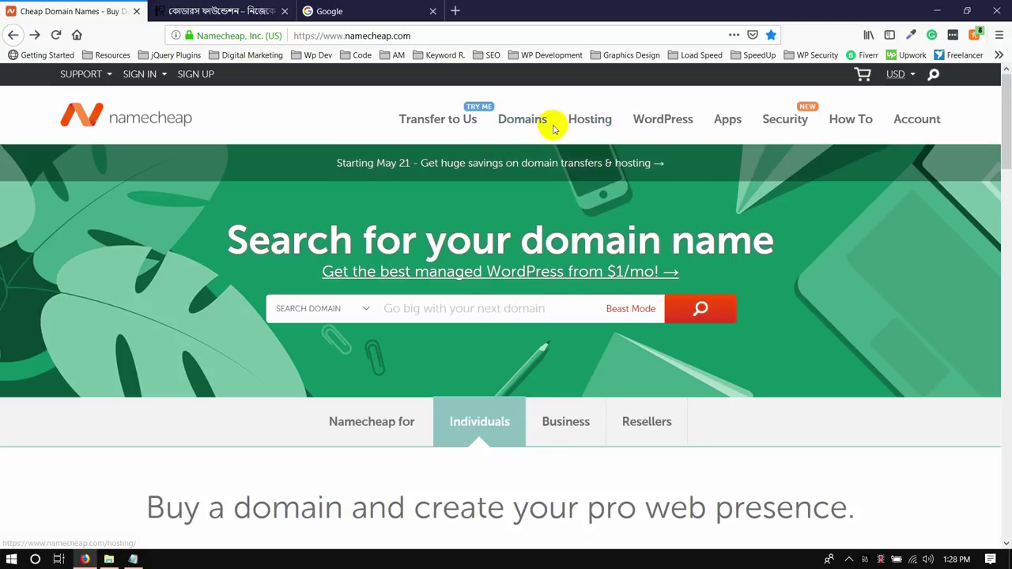
pyautogui.click(182, 11)
pyautogui.click(313, 98)
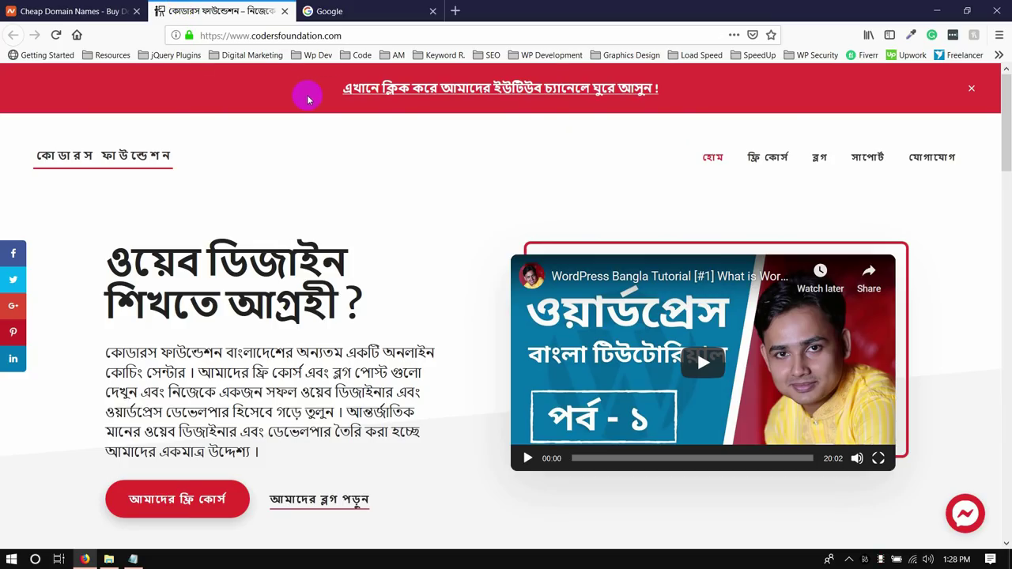
# - Switch to Notepad and highlight the "Live Server" and "Local Server" entries of note.txt in turn
pyautogui.click(133, 559)
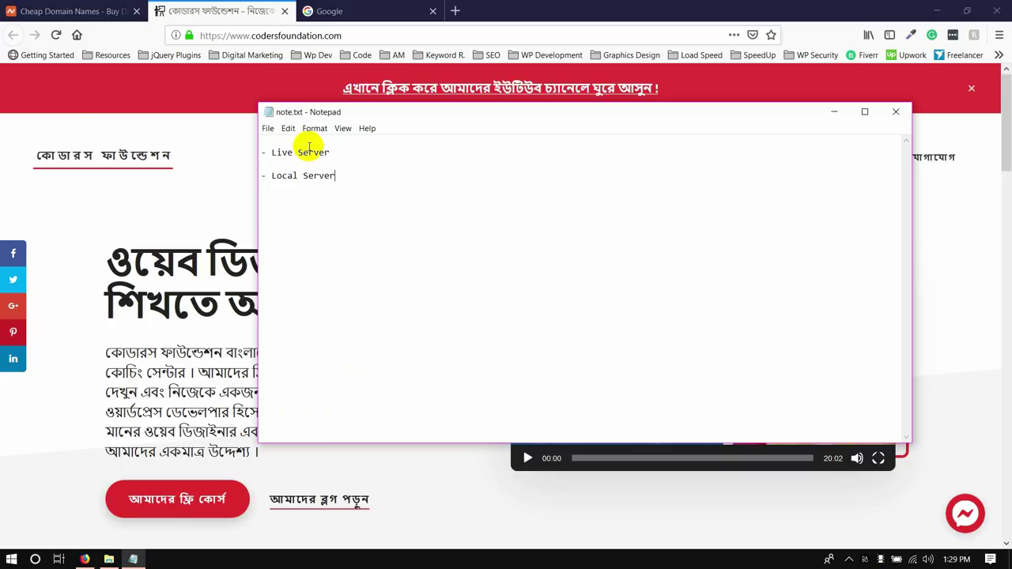
pyautogui.moveTo(350, 176); pyautogui.dragTo(273, 182)
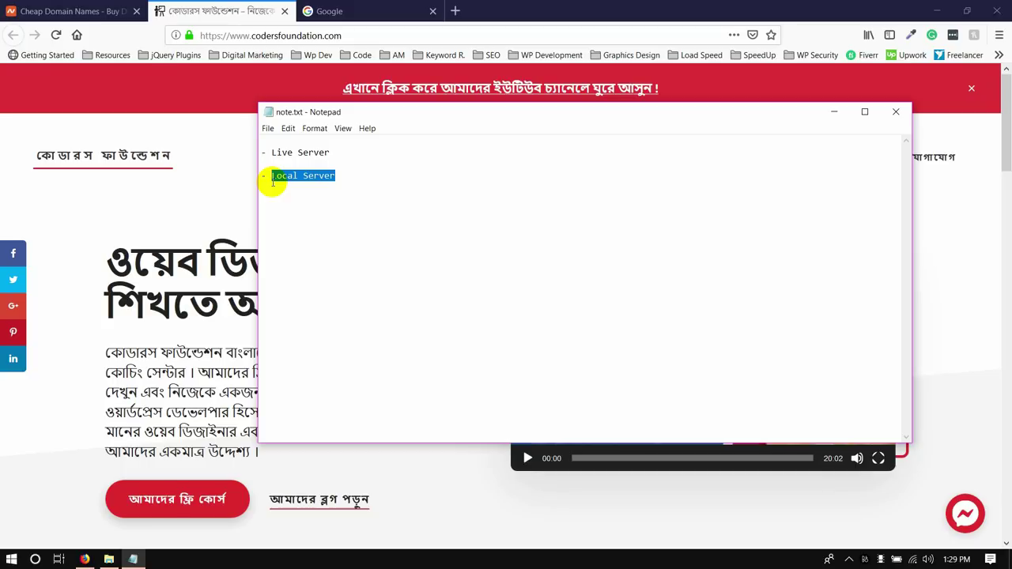
pyautogui.click(342, 177)
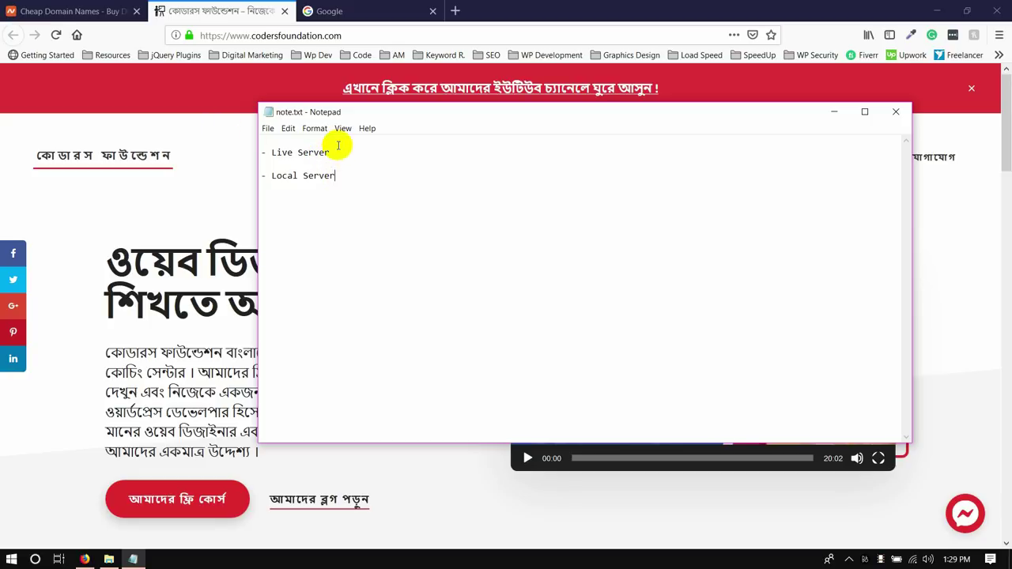
pyautogui.moveTo(334, 151); pyautogui.dragTo(273, 155)
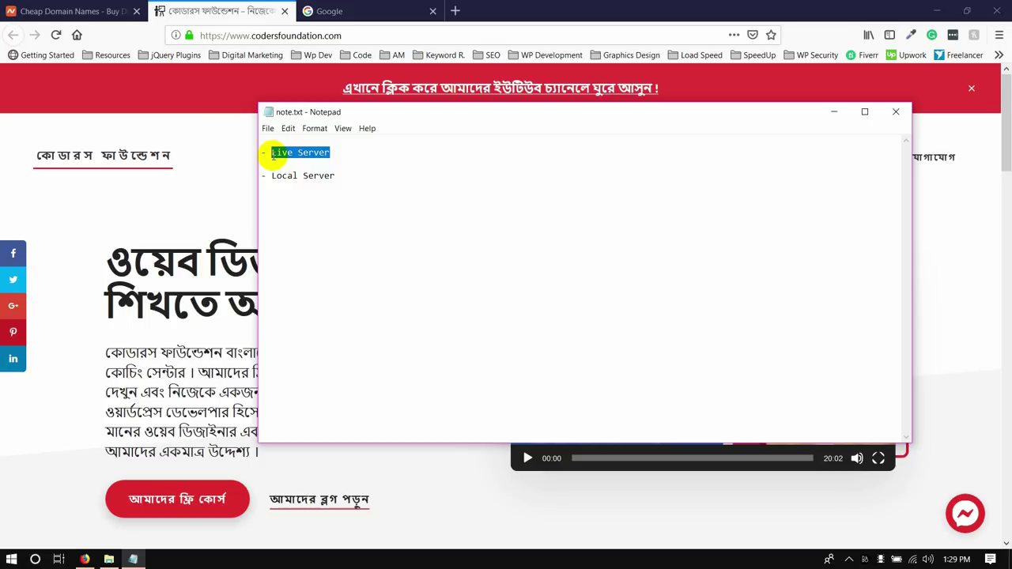
pyautogui.click(326, 152)
pyautogui.moveTo(350, 177); pyautogui.dragTo(278, 181)
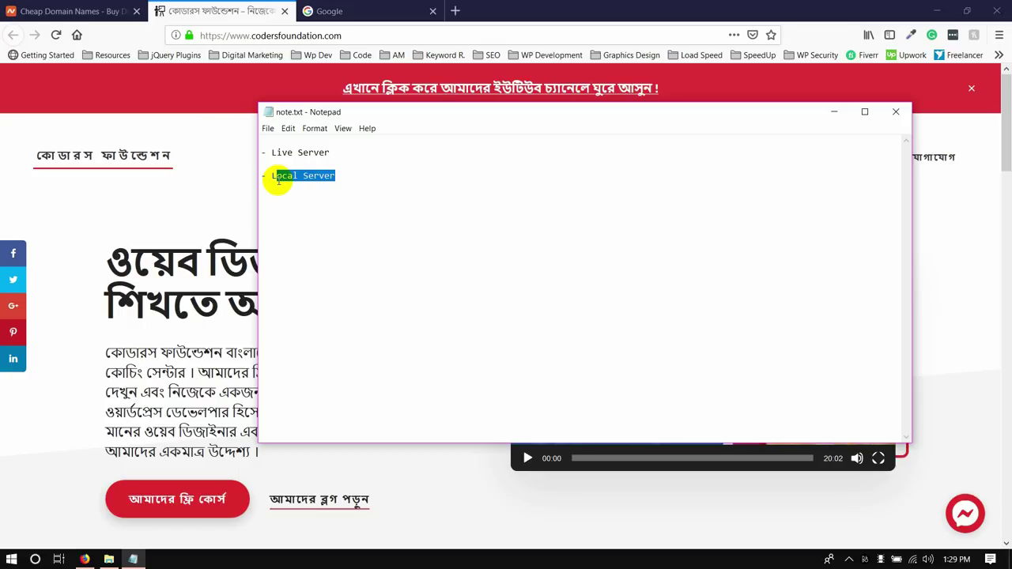
pyautogui.click(334, 192)
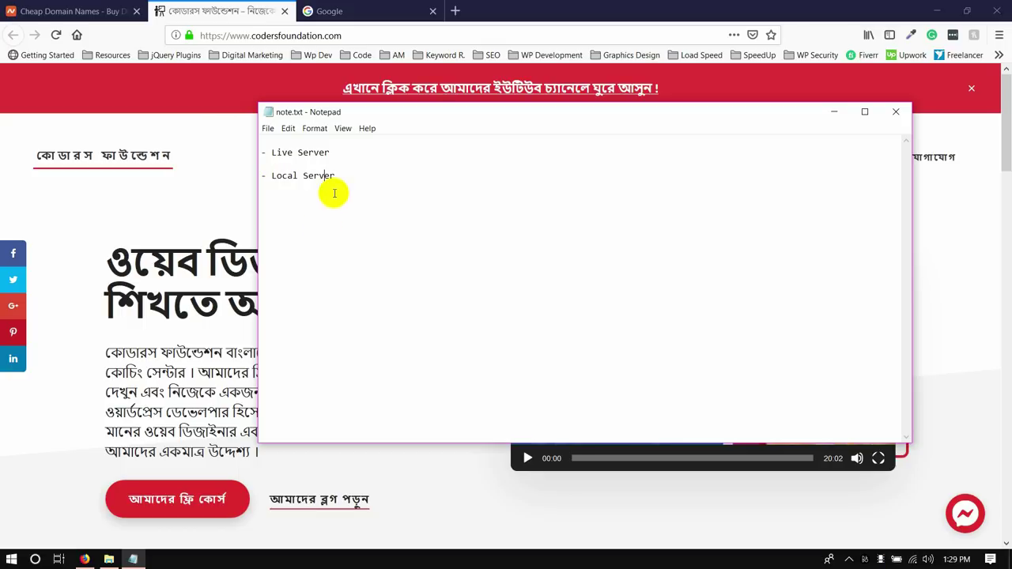
pyautogui.doubleClick(314, 178)
pyautogui.moveTo(314, 178); pyautogui.dragTo(271, 177)
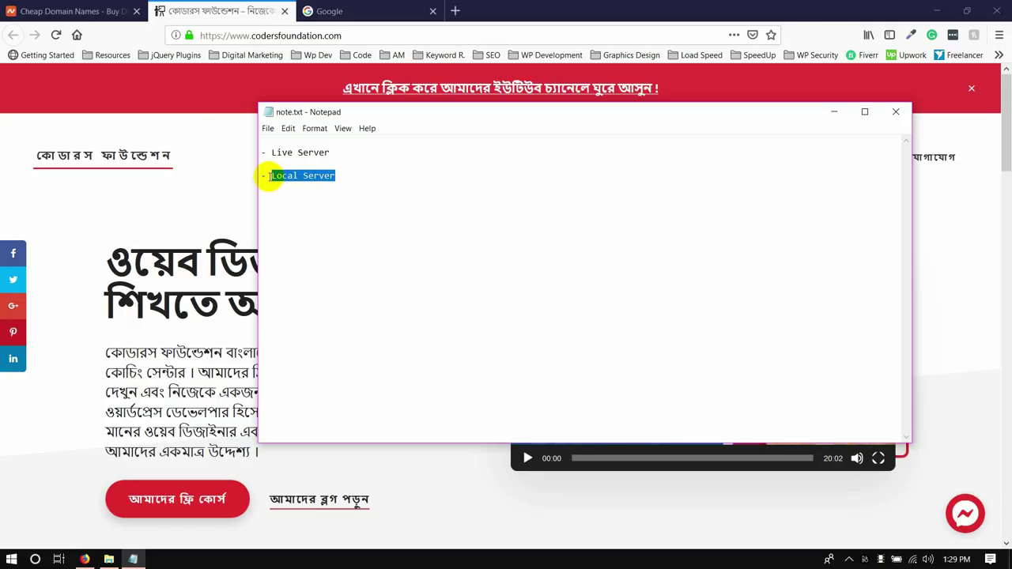
pyautogui.click(341, 175)
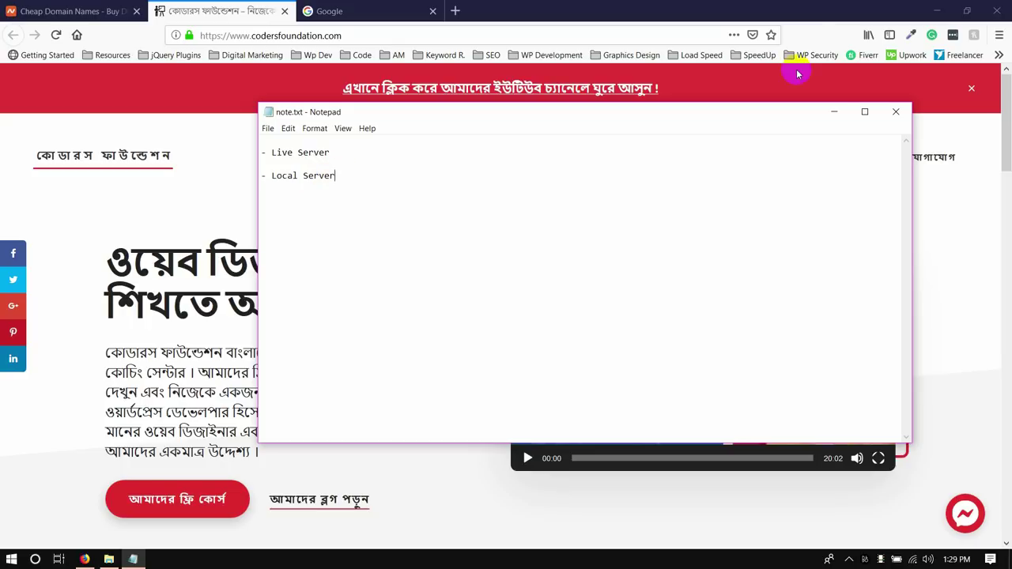
# - Minimize the note, browser and folder windows to show the desktop
pyautogui.click(833, 111)
pyautogui.click(934, 8)
pyautogui.click(935, 6)
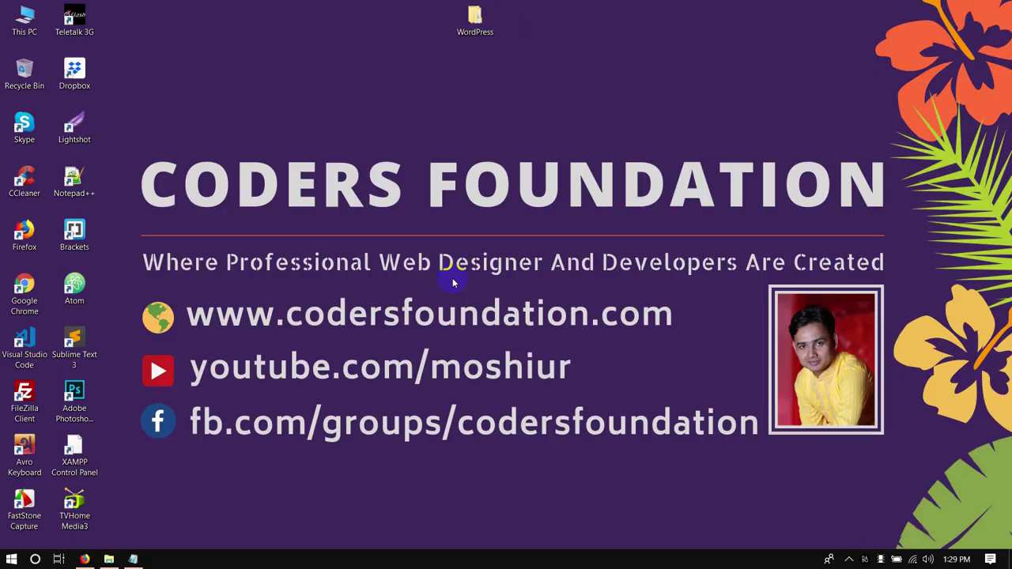
# - In Firefox, search Google for "xampp" and open the XAMPP for Windows downloads on the Apache Friends site
pyautogui.click(87, 559)
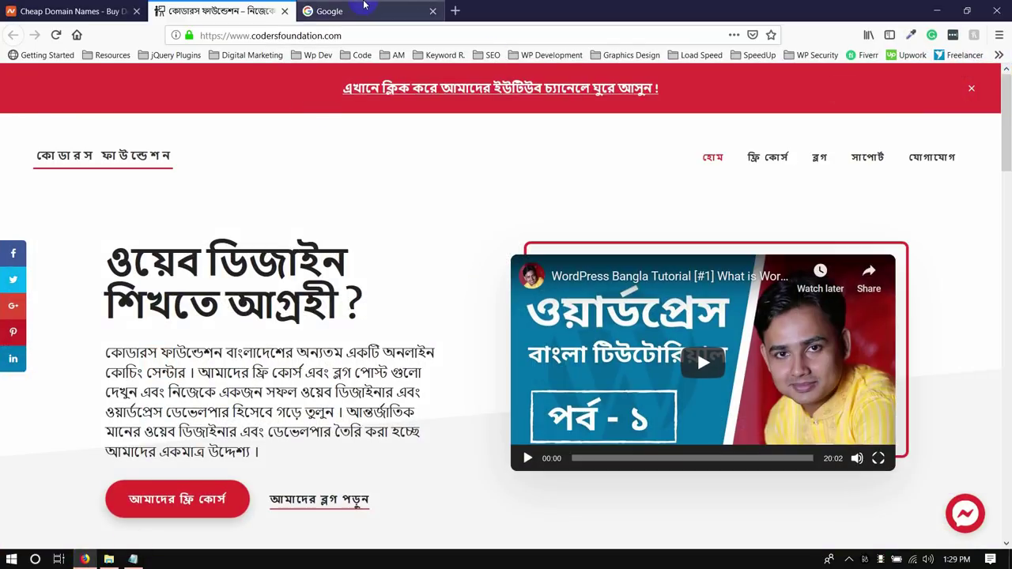
pyautogui.click(357, 8)
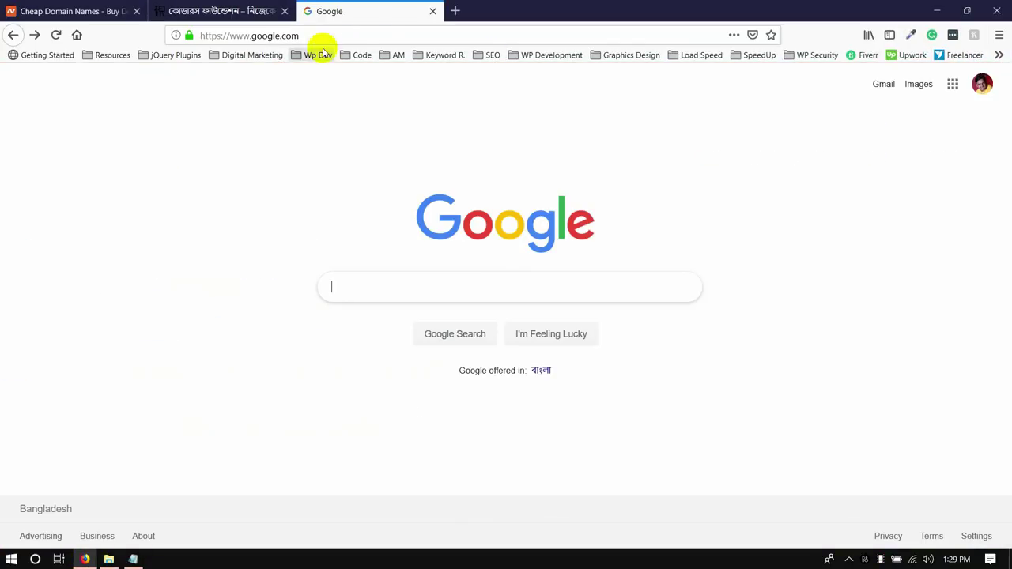
pyautogui.write('xampp')
pyautogui.press('Return')
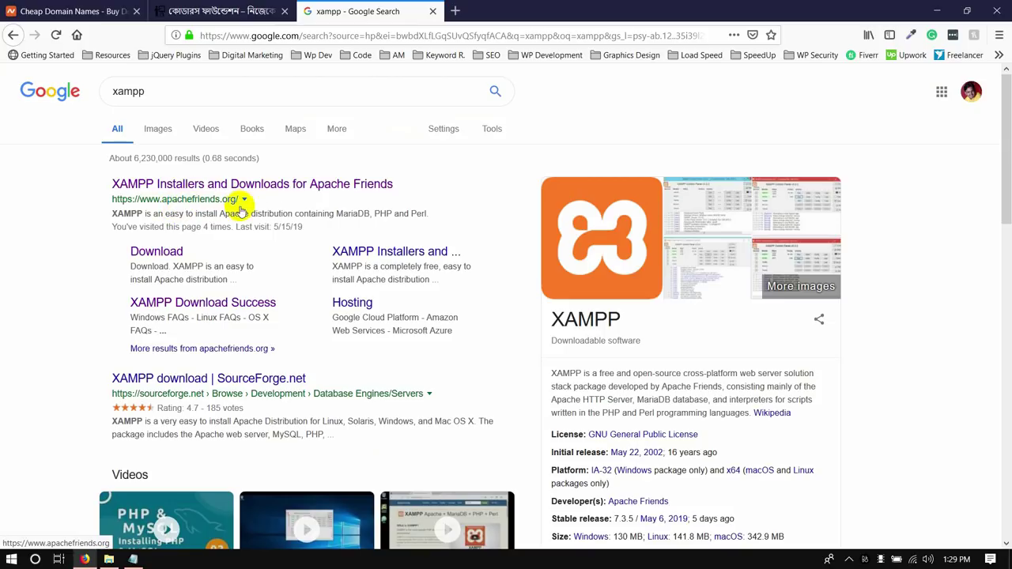
pyautogui.click(203, 184)
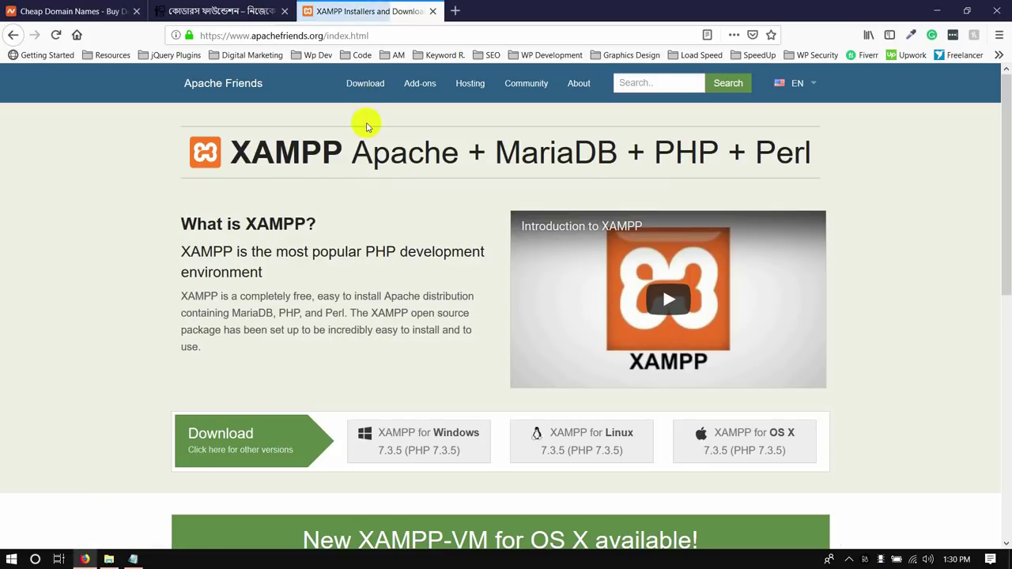
pyautogui.click(368, 83)
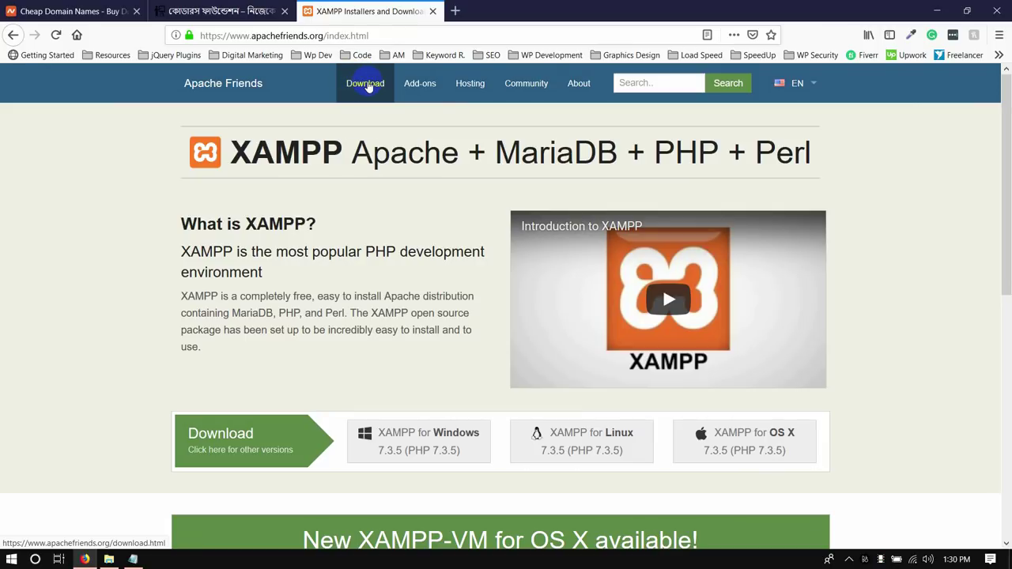
pyautogui.scroll(-1, 79, 268)
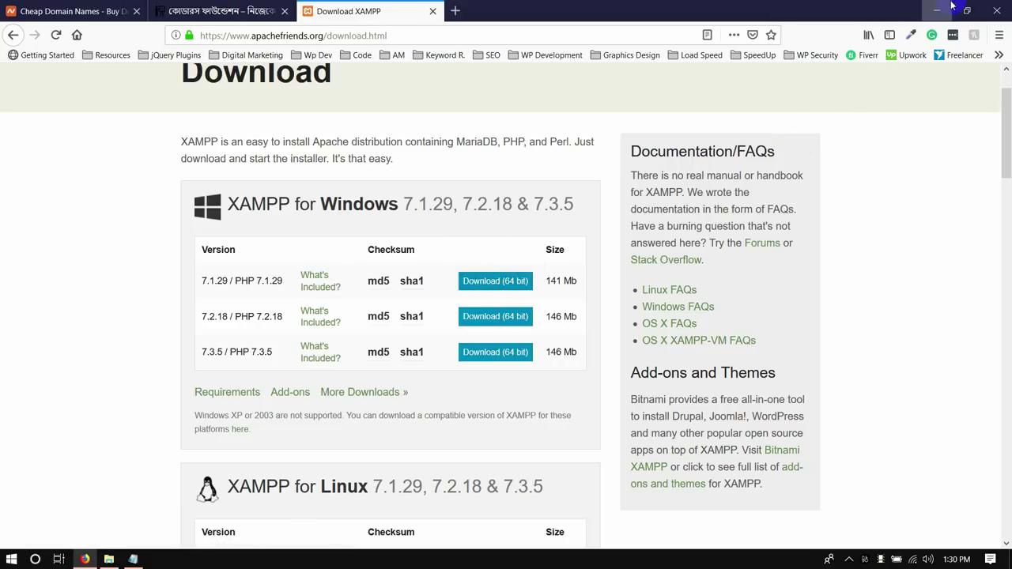
# - Try the 64-bit download of XAMPP 7.1.29 for Windows, cancel it and close the download success page
pyautogui.click(504, 282)
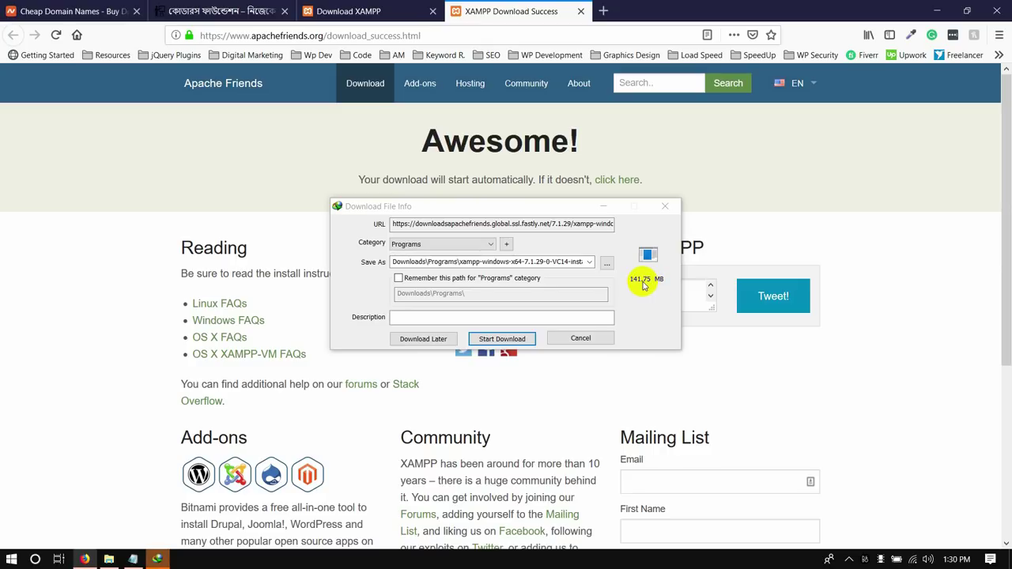
pyautogui.click(581, 338)
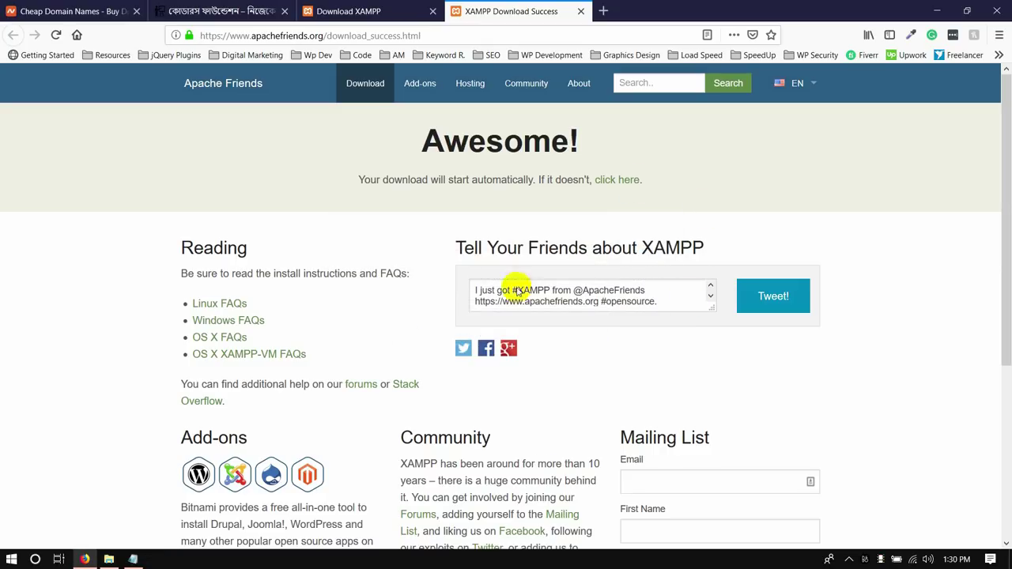
pyautogui.click(581, 11)
# - Run the XAMPP 7.1.29 installer from the Part 2 folder and accept the User Account Control warning
pyautogui.click(936, 10)
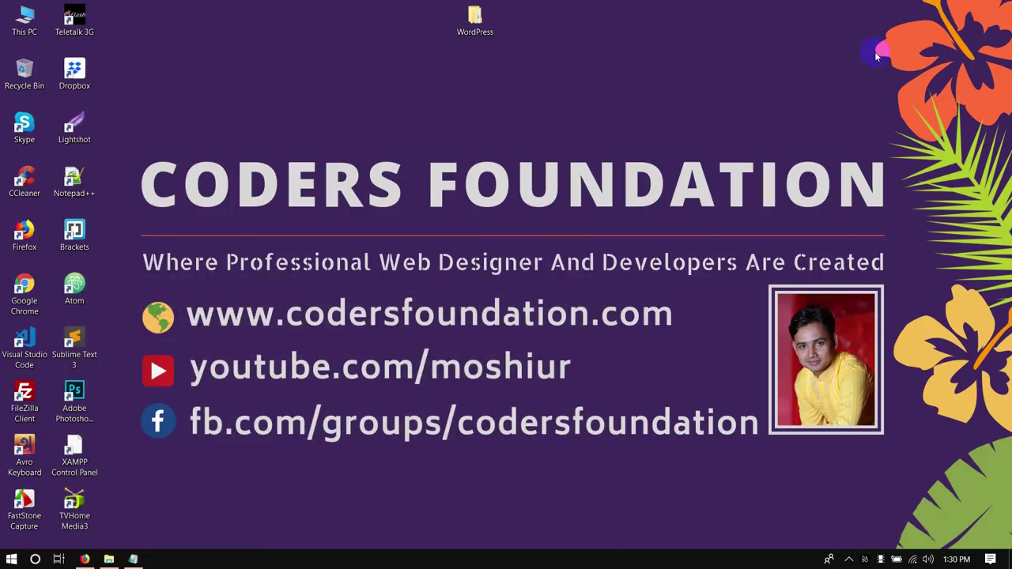
pyautogui.click(108, 558)
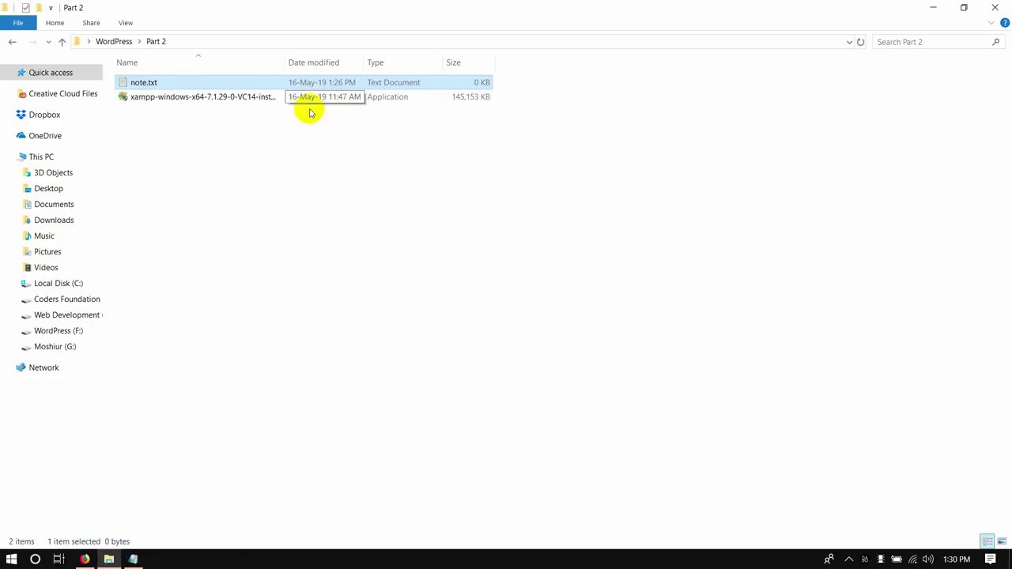
pyautogui.click(231, 193)
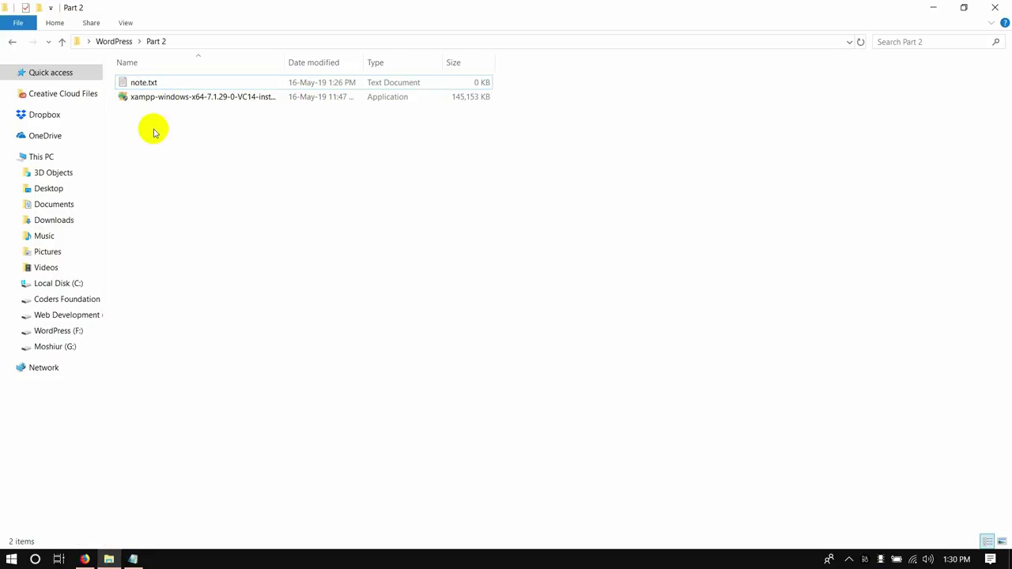
pyautogui.click(155, 101)
pyautogui.doubleClick(154, 101)
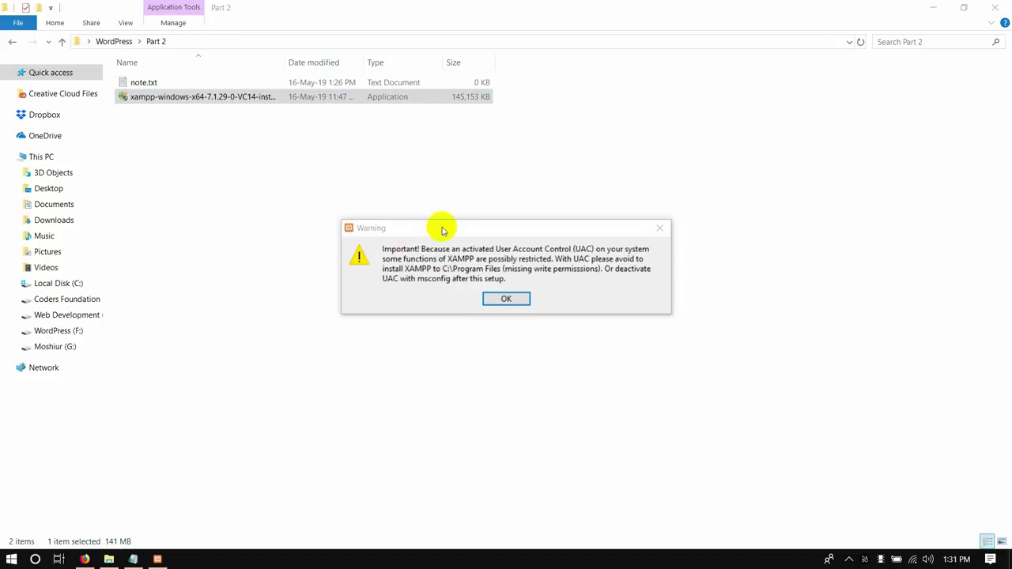
pyautogui.click(510, 300)
pyautogui.click(510, 300)
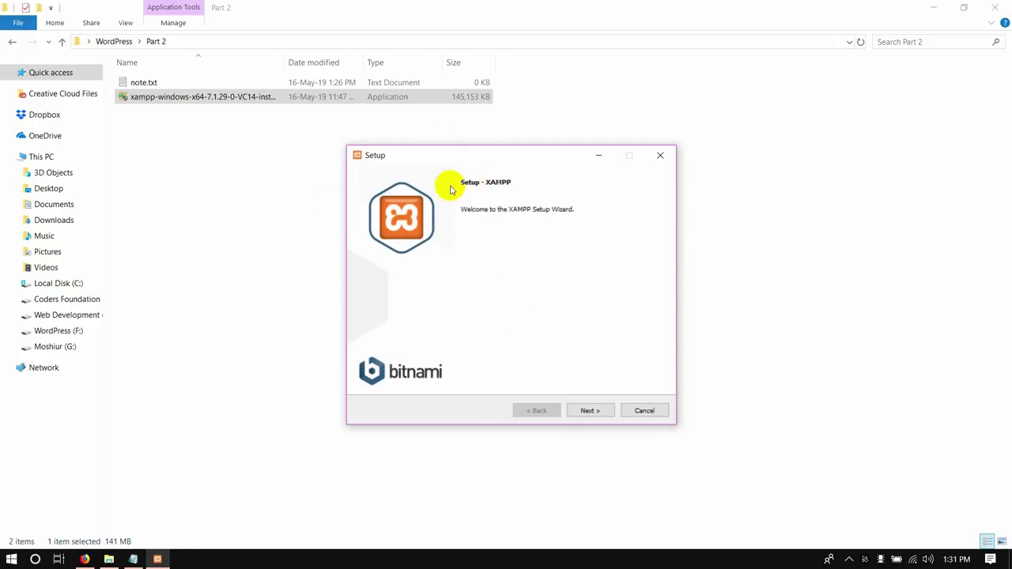
# - Advance the XAMPP setup wizard to the installation folder choice, keeping all components selected
pyautogui.moveTo(434, 164); pyautogui.dragTo(383, 134)
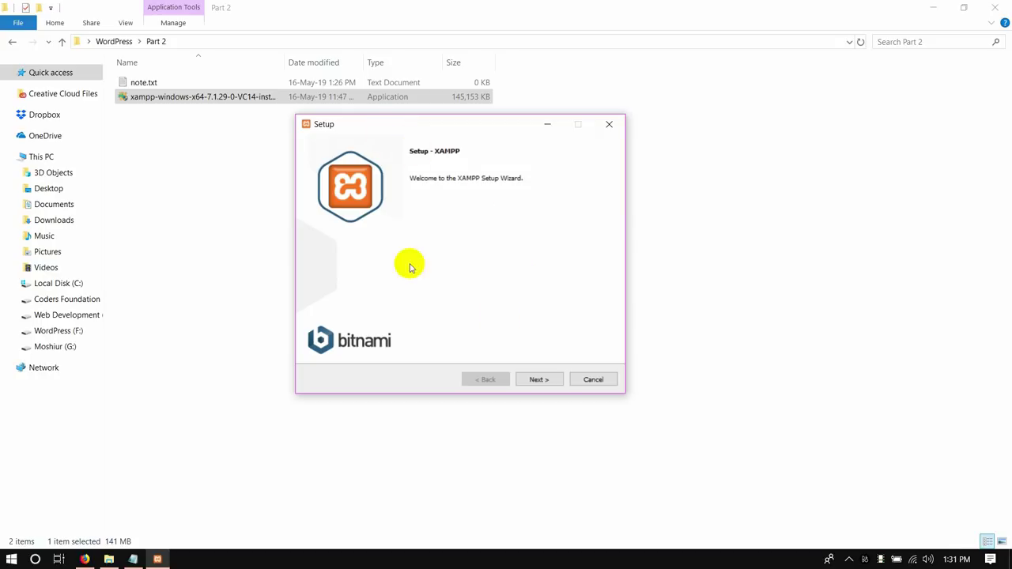
pyautogui.click(537, 380)
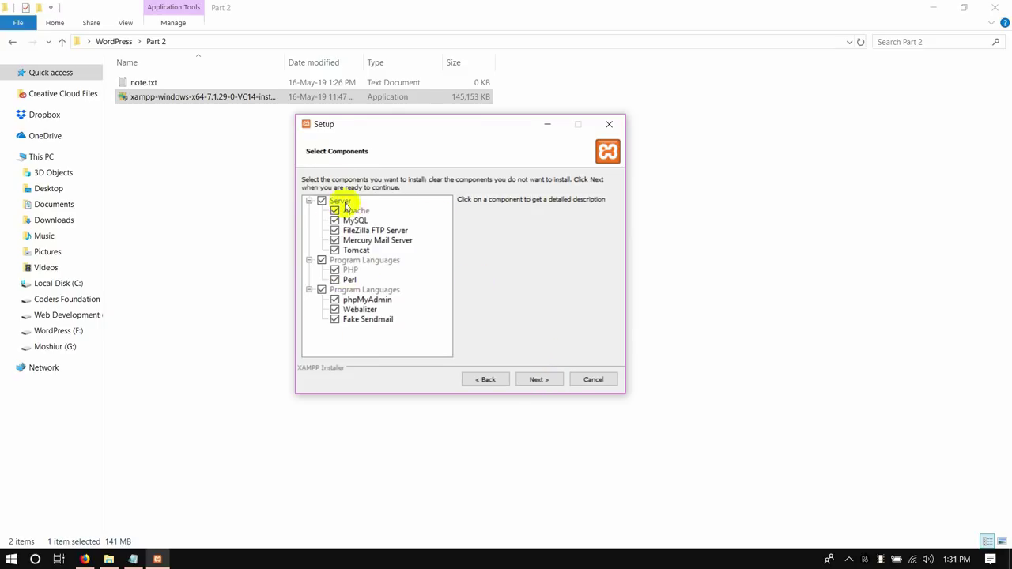
pyautogui.click(538, 380)
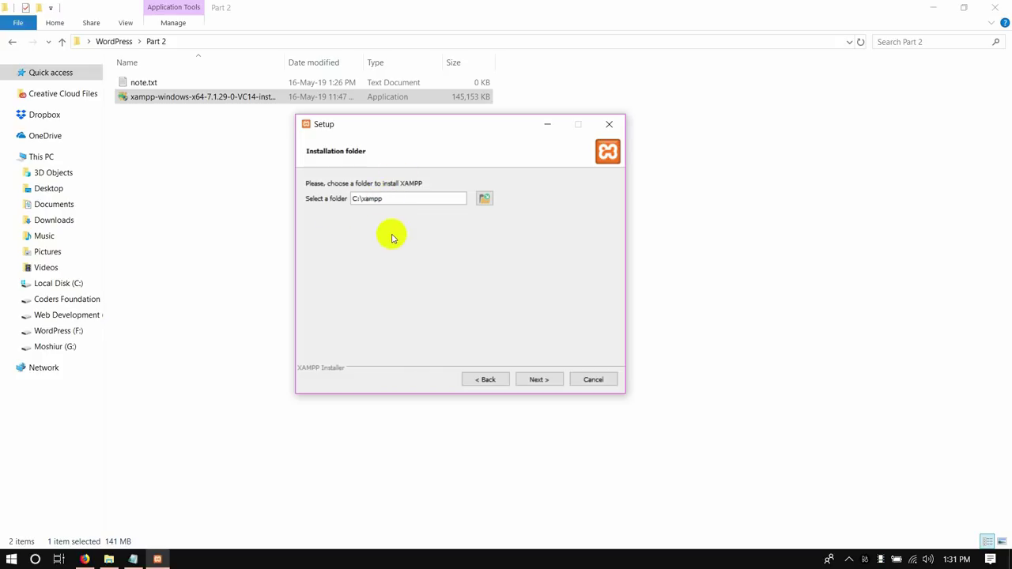
# - Install XAMPP into C:\xampp with the option to learn more about Bitnami turned off
pyautogui.click(535, 380)
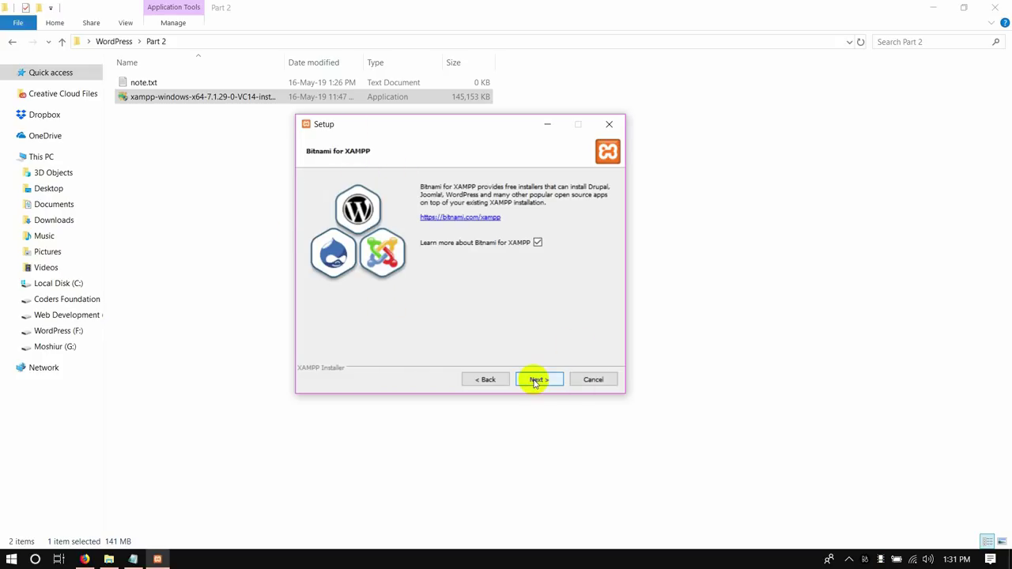
pyautogui.click(537, 242)
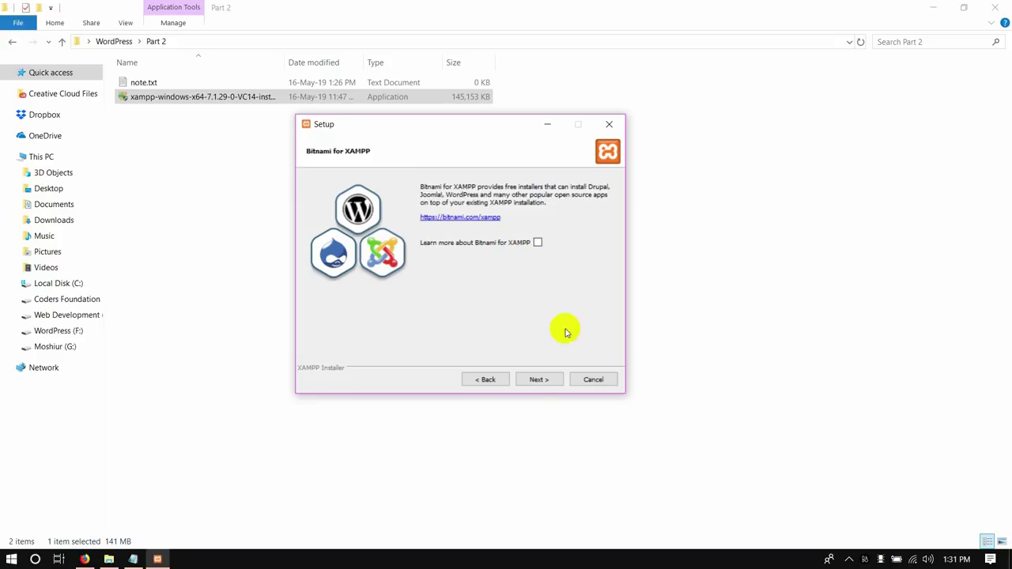
pyautogui.click(539, 381)
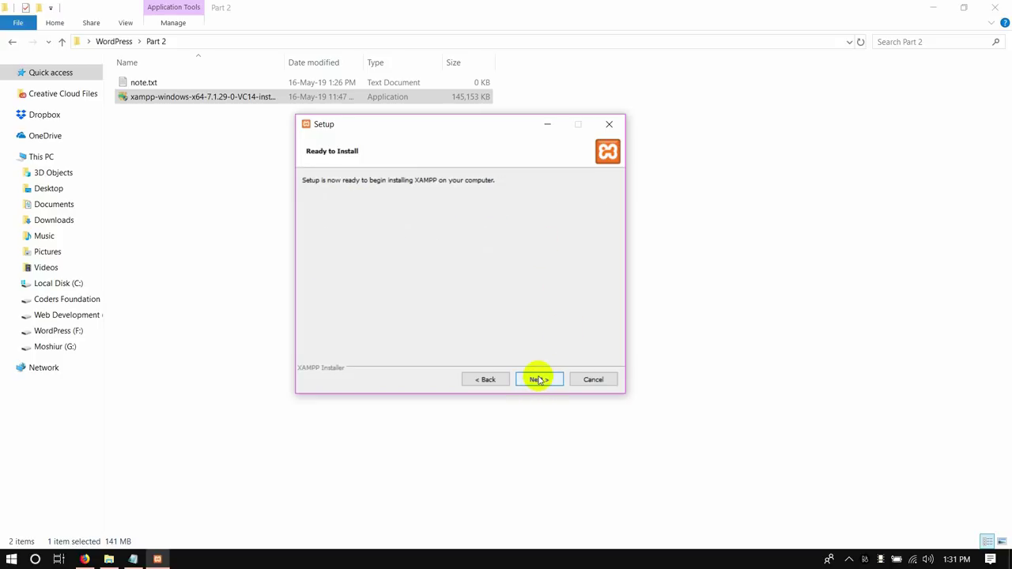
pyautogui.click(538, 381)
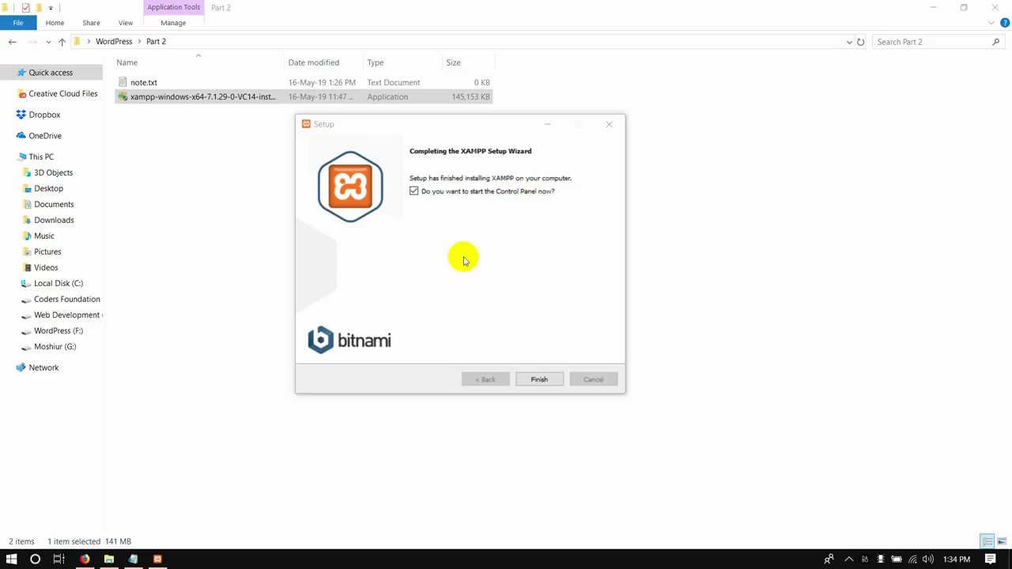
# - Finish the setup wizard with the Control Panel set to start, save English as its language and move its window toward the screen's centre
pyautogui.click(539, 379)
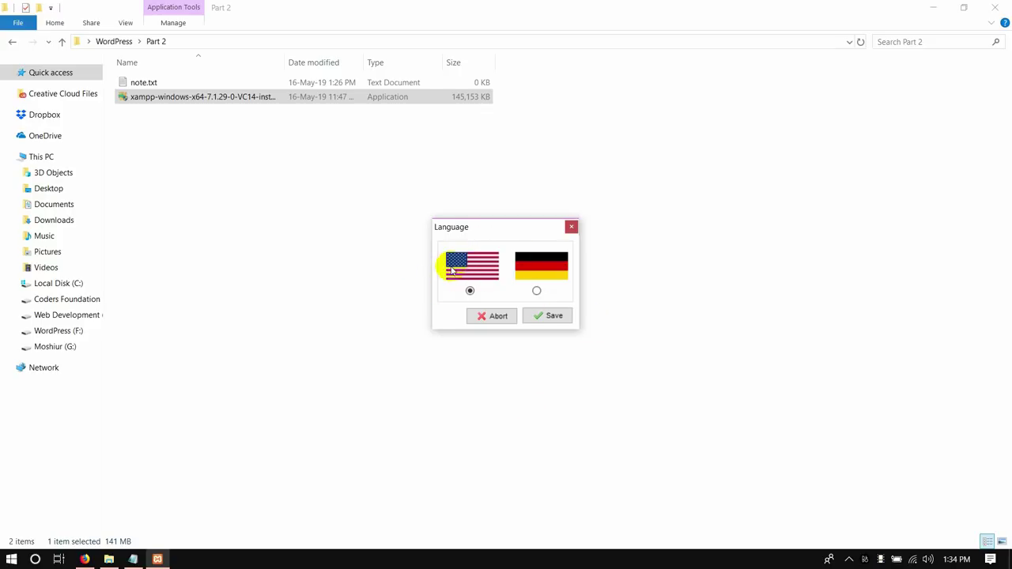
pyautogui.click(547, 318)
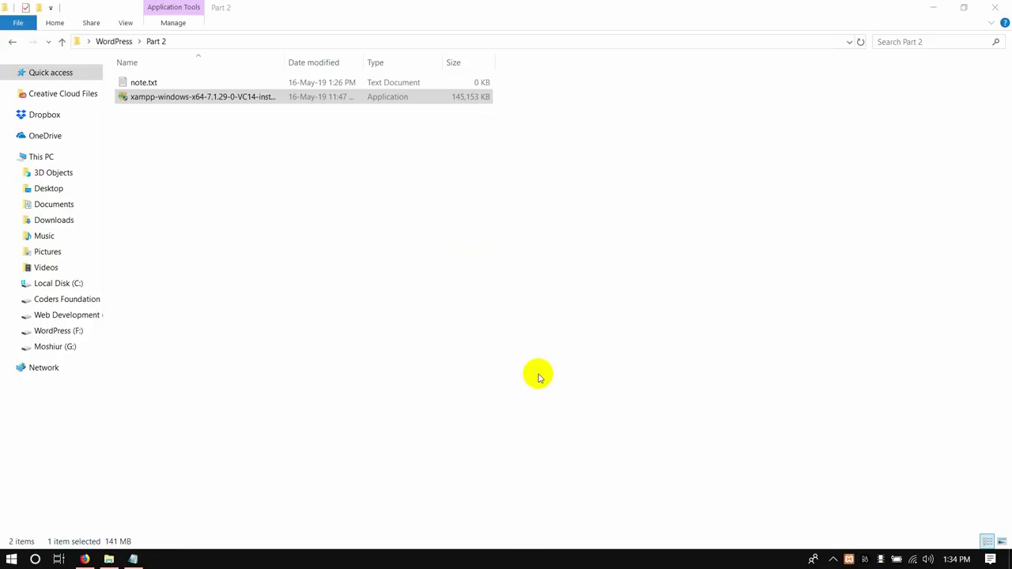
pyautogui.moveTo(241, 14); pyautogui.dragTo(609, 89)
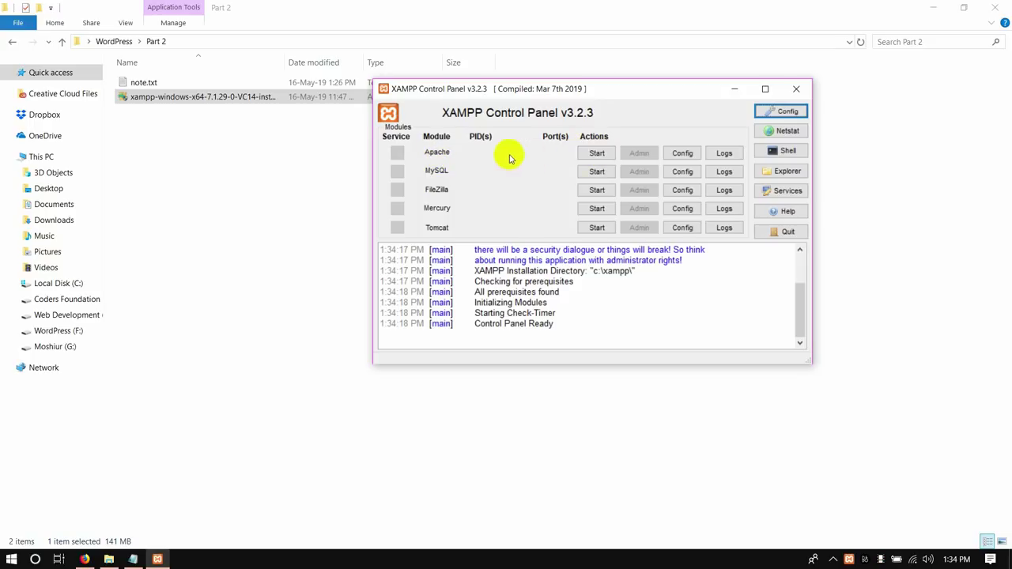
# - Start the Apache and MySQL modules in the XAMPP Control Panel
pyautogui.click(594, 155)
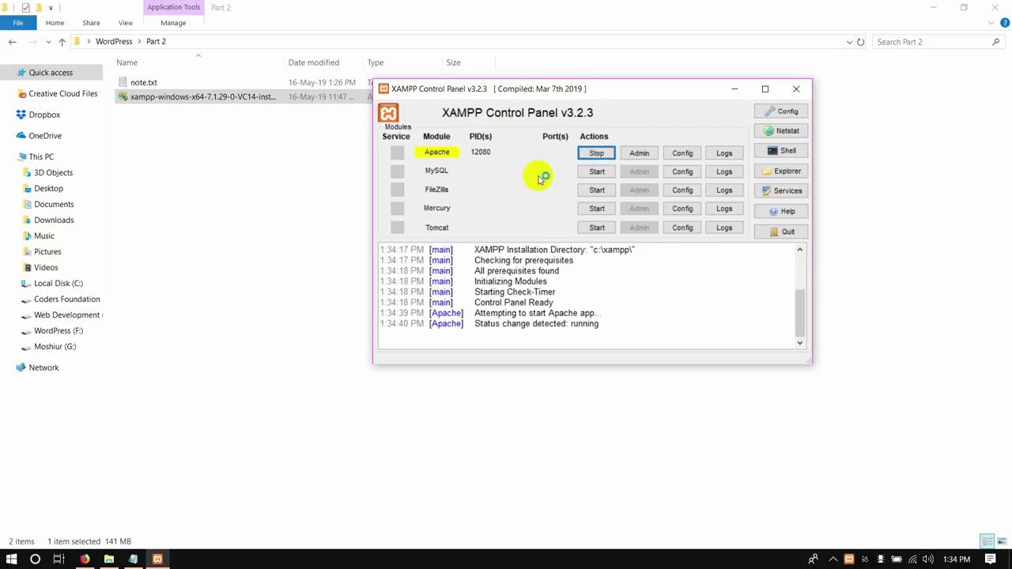
pyautogui.click(597, 174)
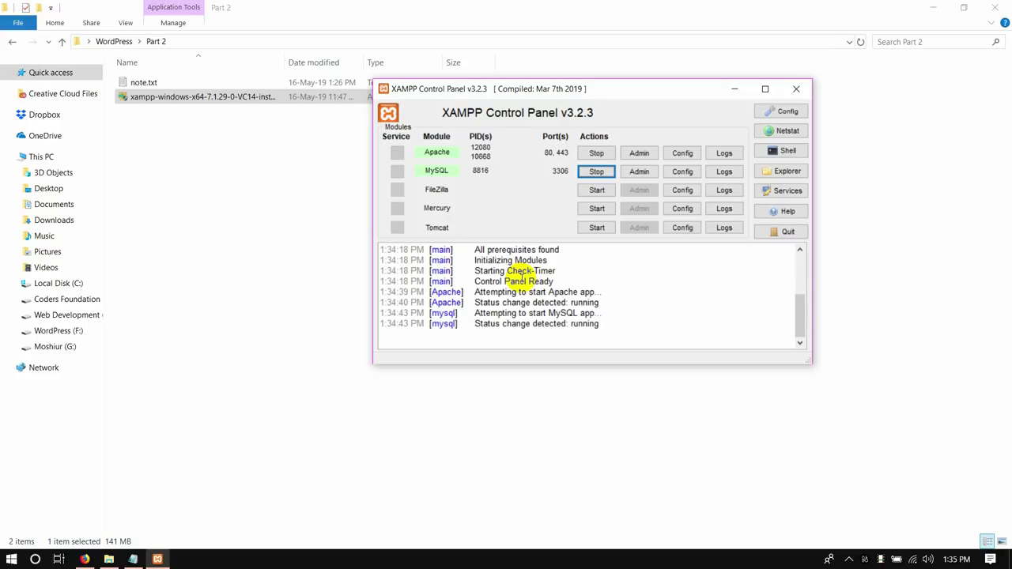
pyautogui.click(173, 562)
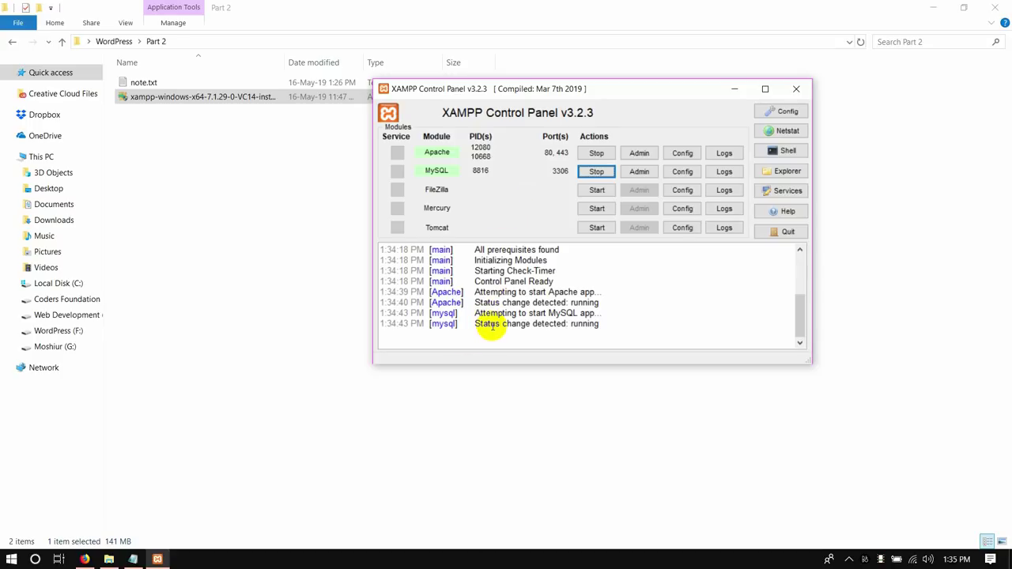
# - Switch to Firefox and open youtube.com in a new tab
pyautogui.click(86, 559)
pyautogui.hotkey('ctrl', 't')
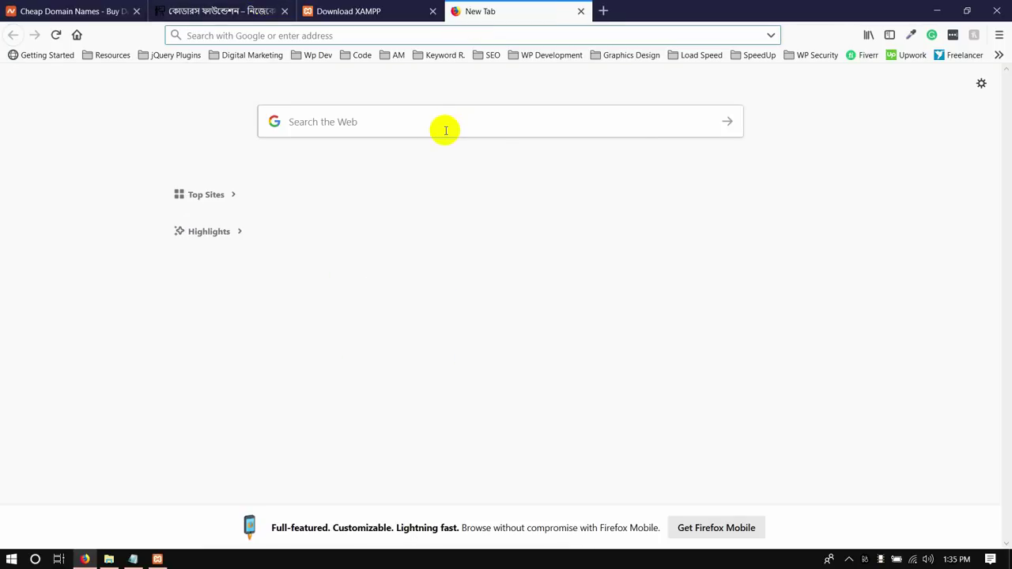
pyautogui.write('youtube.com')
pyautogui.press('Return')
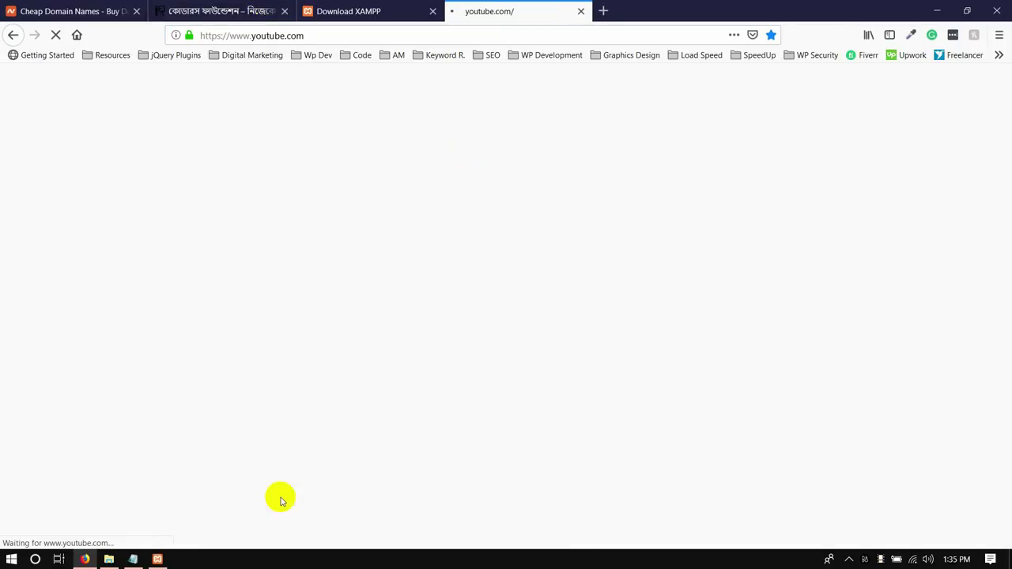
pyautogui.click(85, 554)
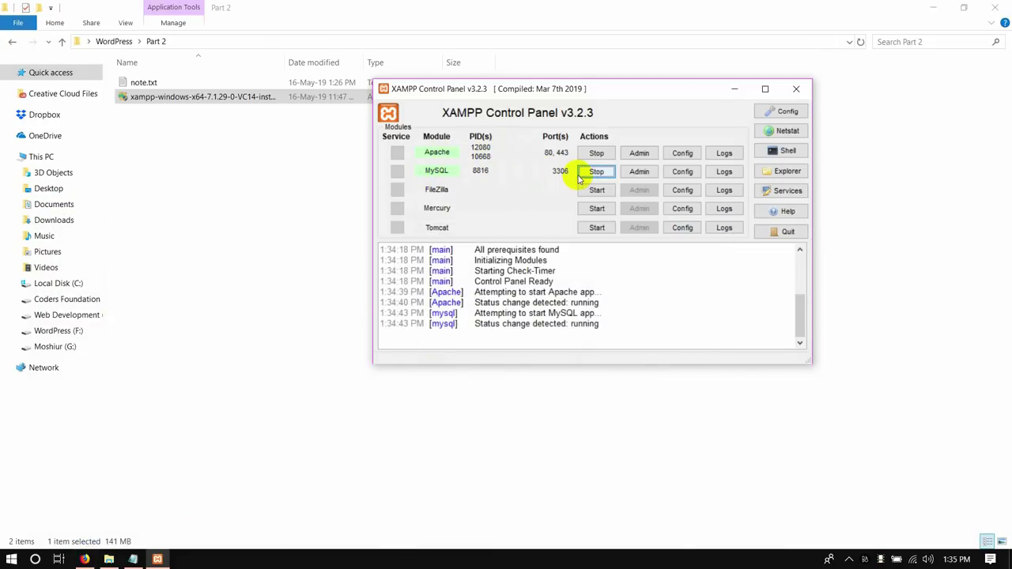
pyautogui.click(84, 559)
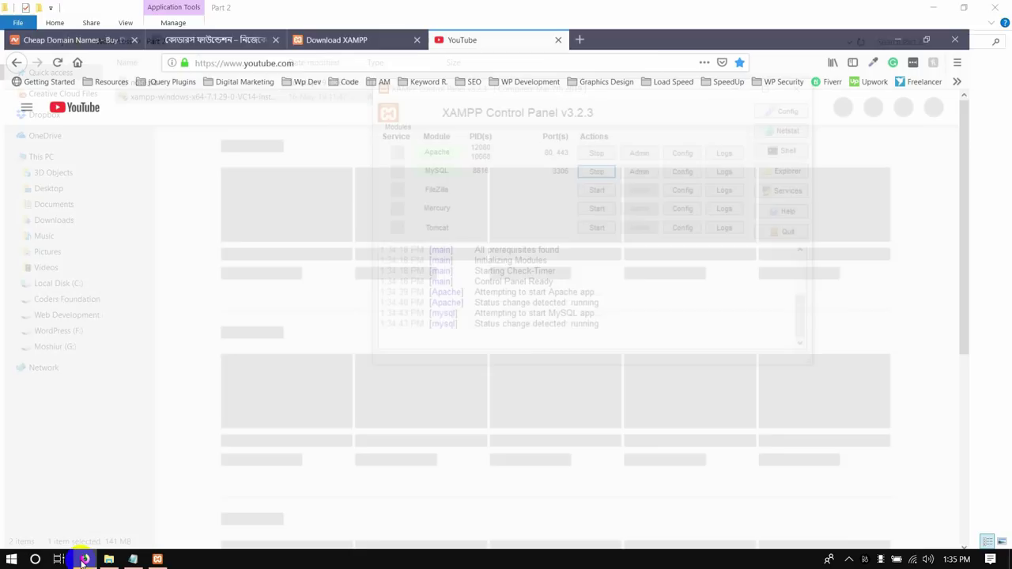
# - Search YouTube for "xampp mysql not starting windows 10"
pyautogui.click(332, 113)
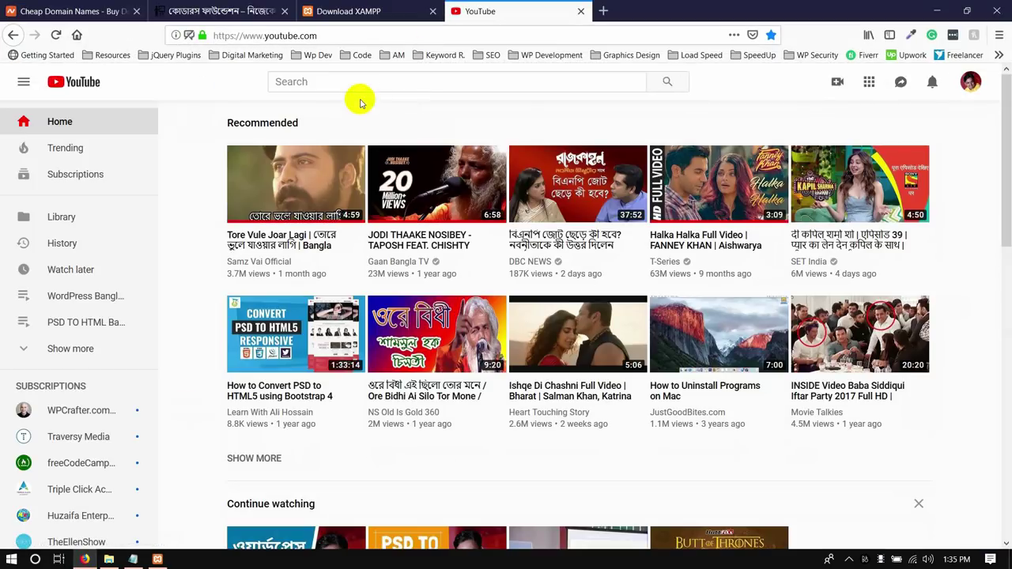
pyautogui.click(316, 82)
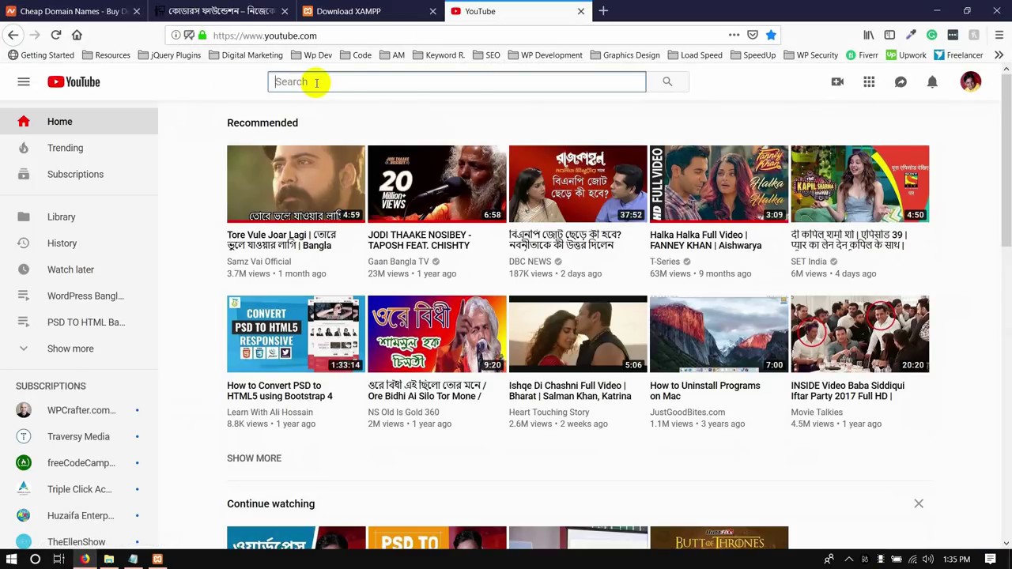
pyautogui.write('xam')
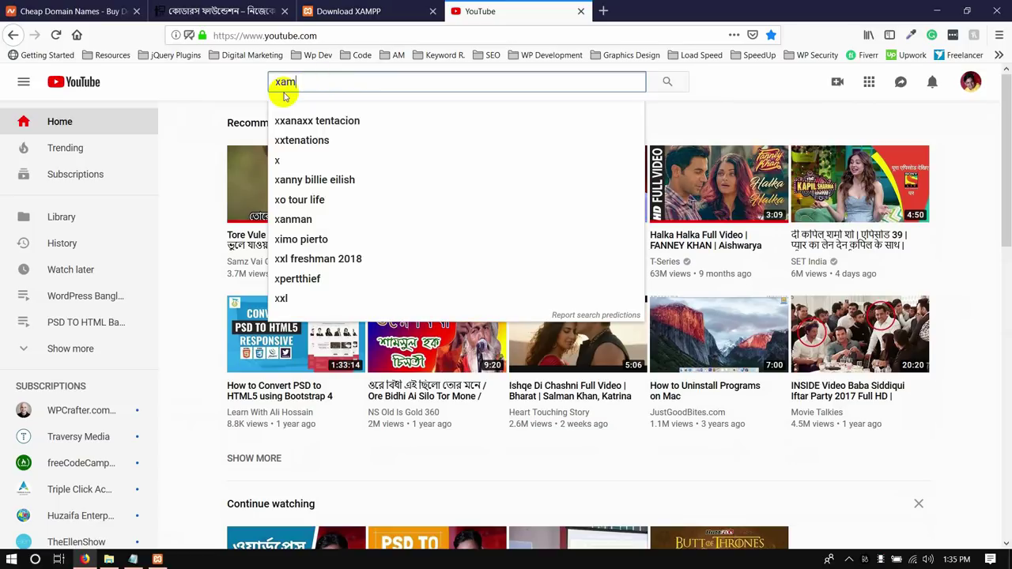
pyautogui.write('pp mysql not start')
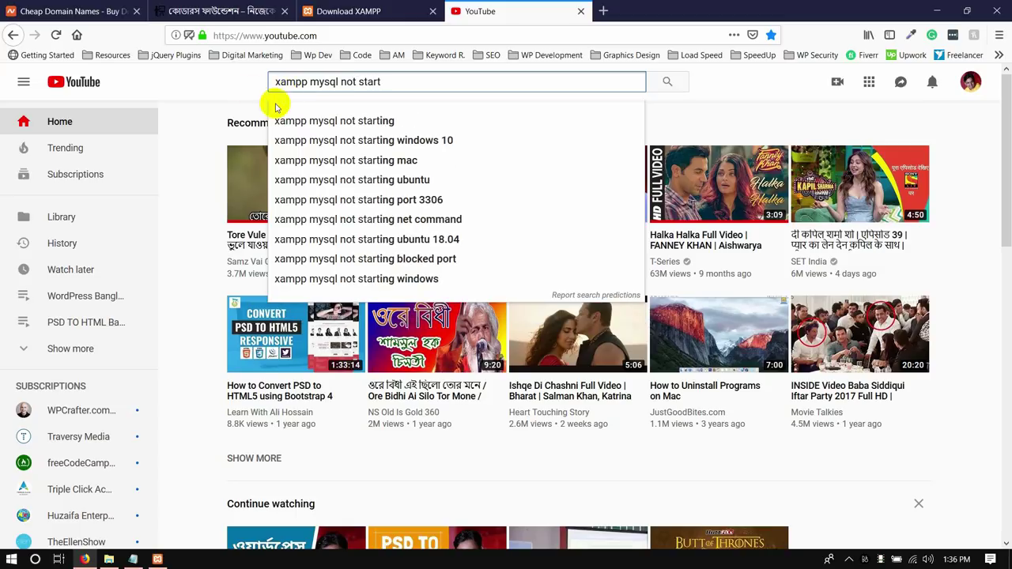
pyautogui.click(430, 142)
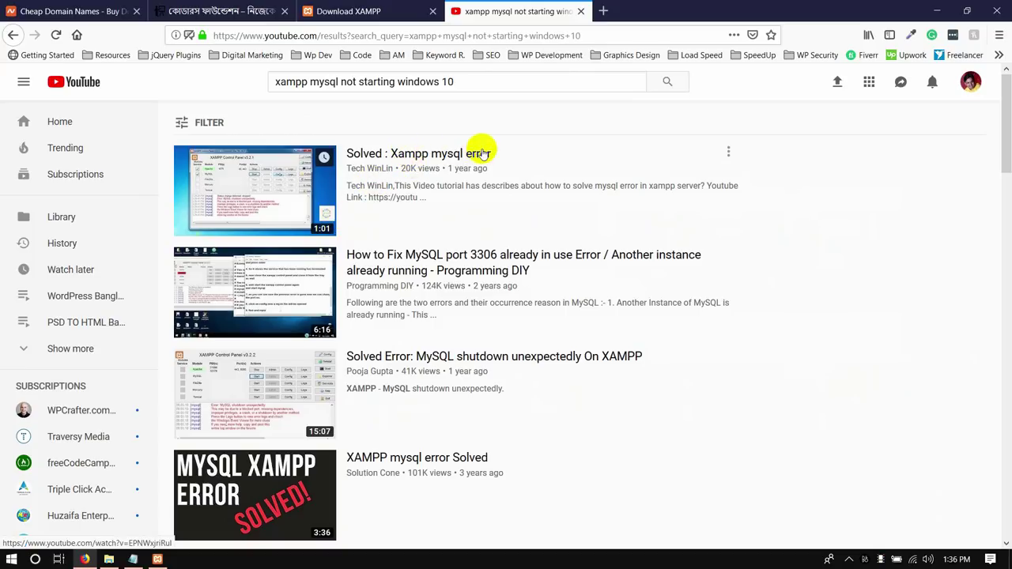
# - Look through the YouTube search results for videos on fixing XAMPP MySQL startup errors
pyautogui.scroll(-2, 419, 237)
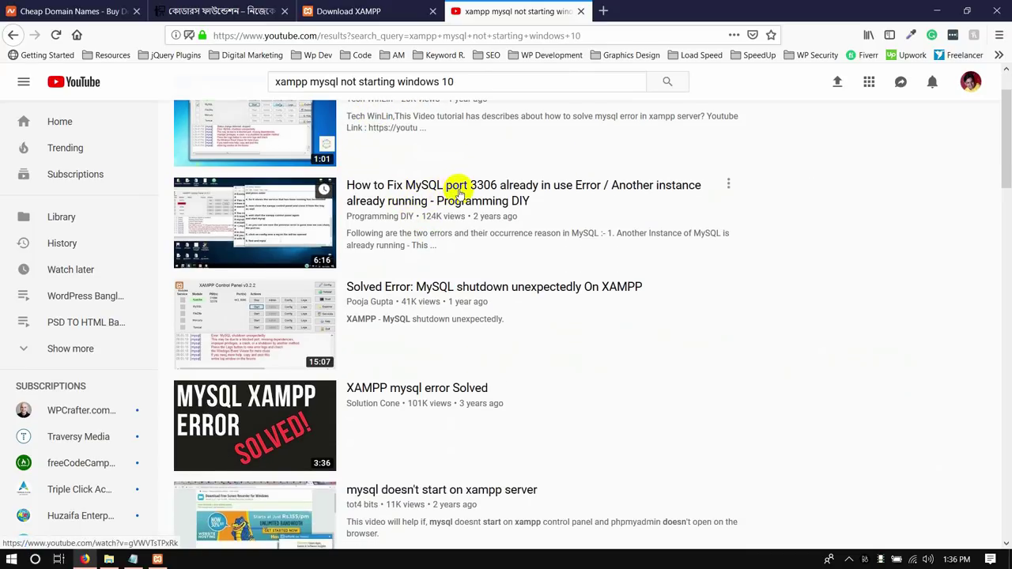
pyautogui.scroll(-2, 389, 165)
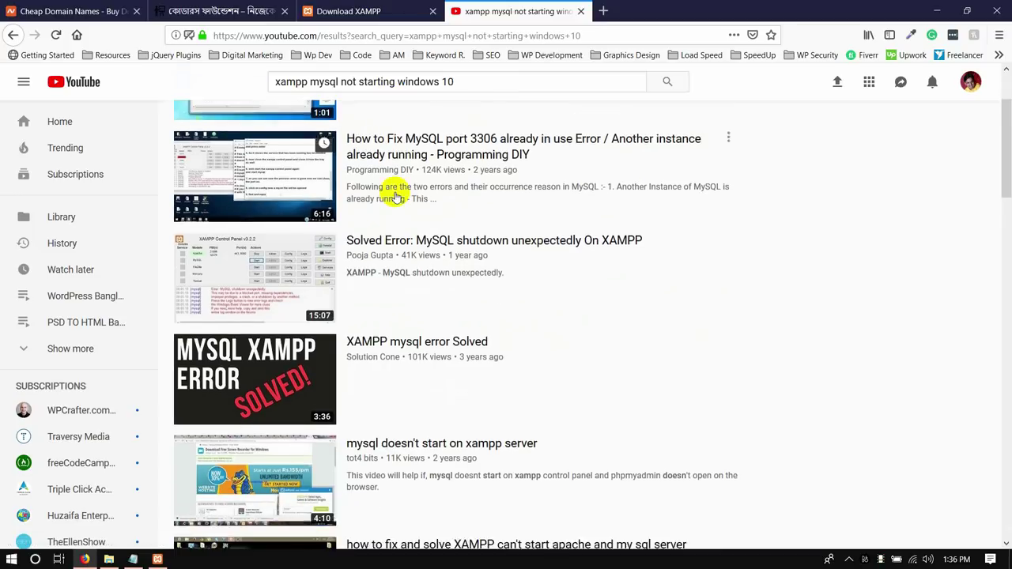
pyautogui.scroll(-3, 386, 233)
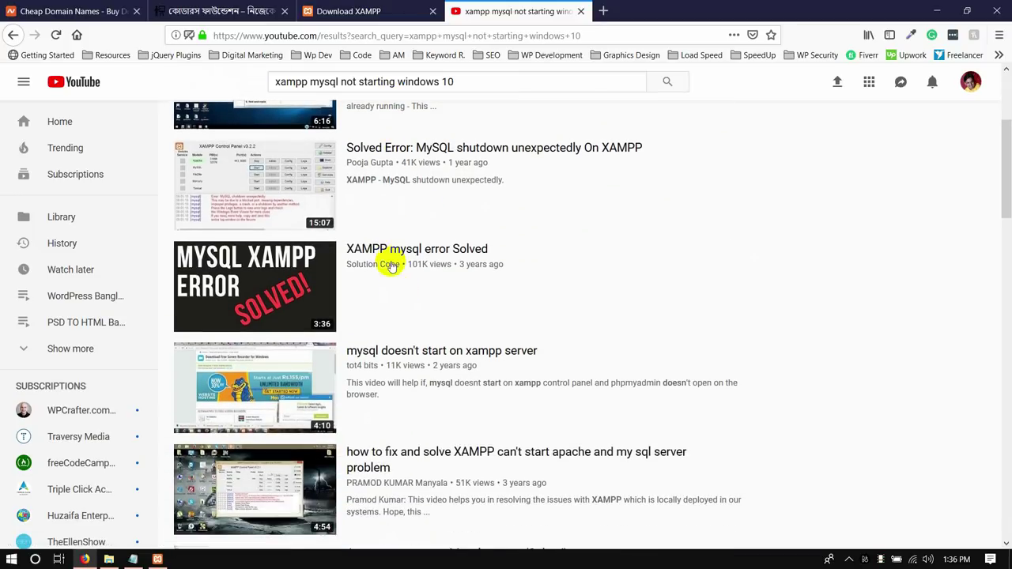
pyautogui.scroll(-1, 412, 325)
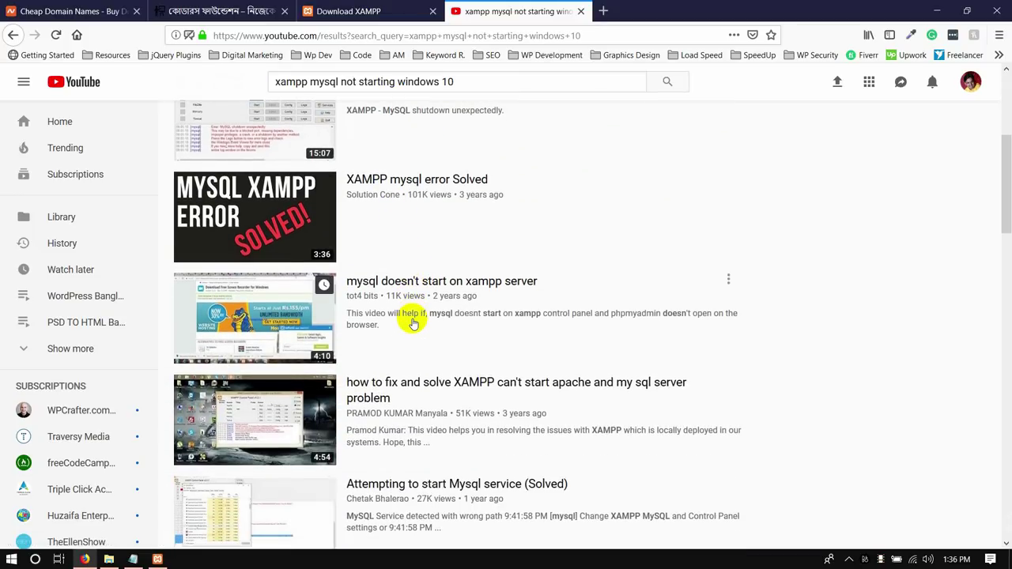
pyautogui.scroll(4, 413, 324)
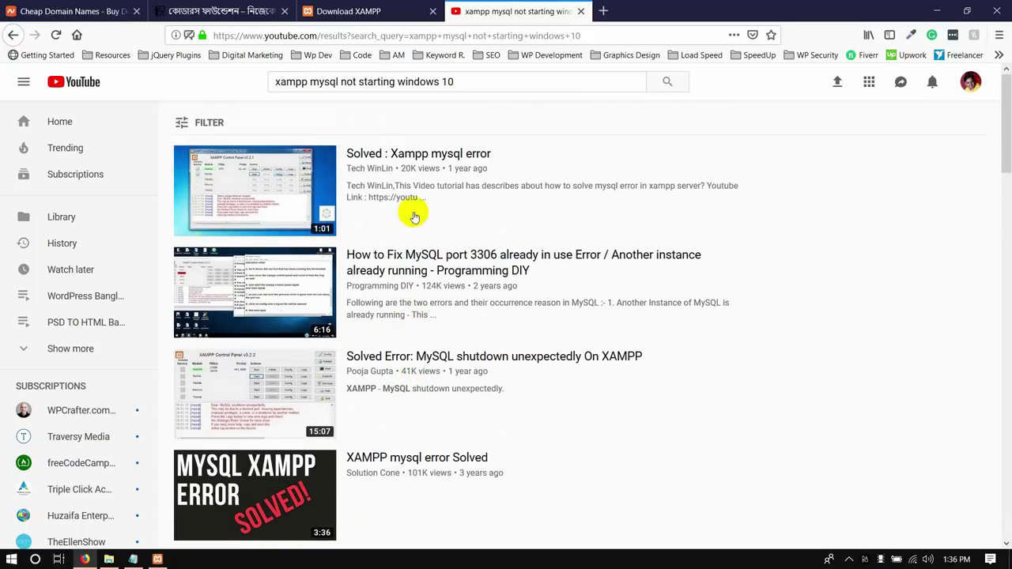
pyautogui.scroll(-4, 429, 372)
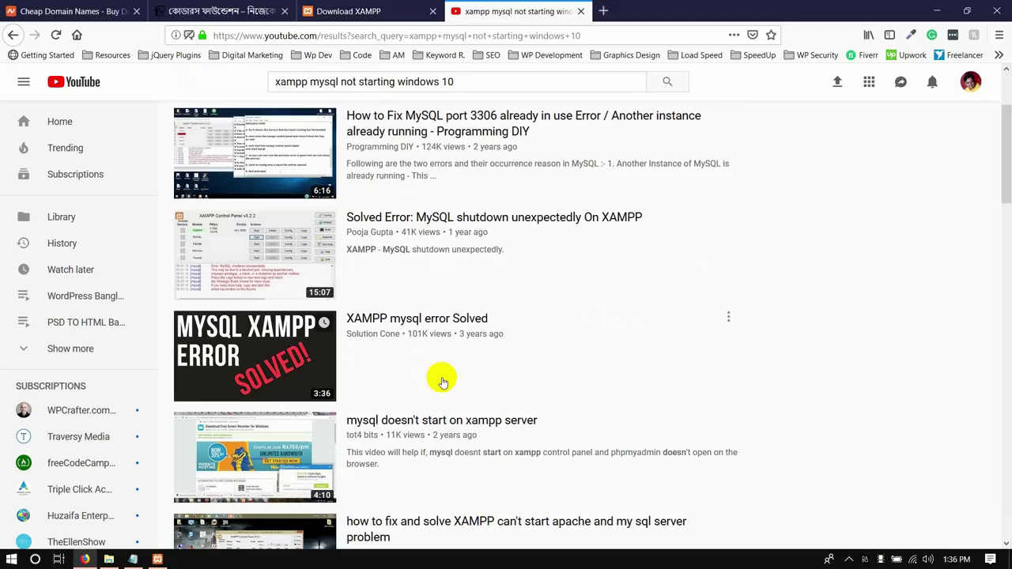
pyautogui.scroll(-5, 400, 291)
pyautogui.scroll(2, 402, 291)
pyautogui.scroll(4, 401, 290)
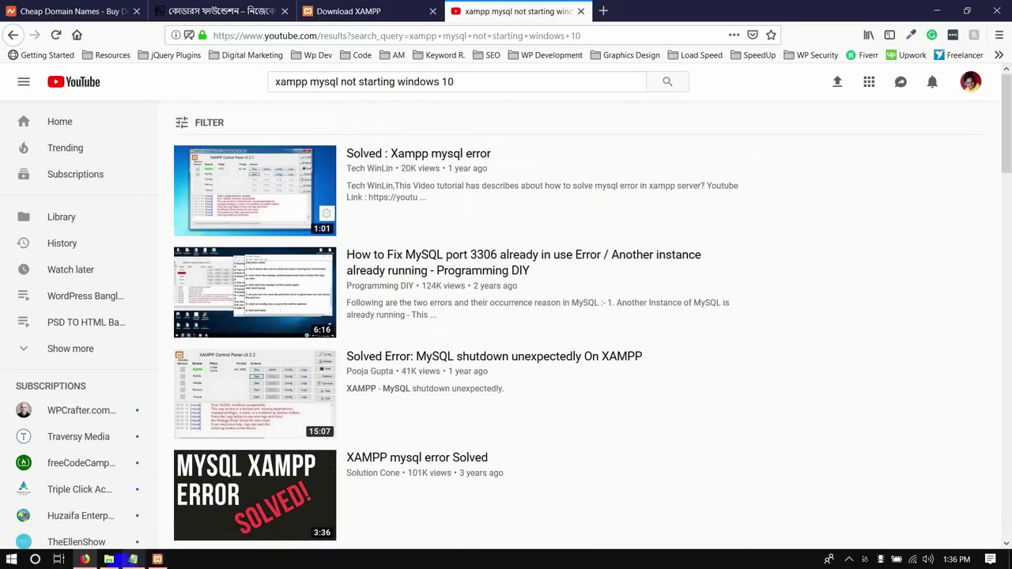
# - Close the YouTube tab and minimize Firefox, the XAMPP Control Panel and the Part 2 folder window
pyautogui.click(158, 559)
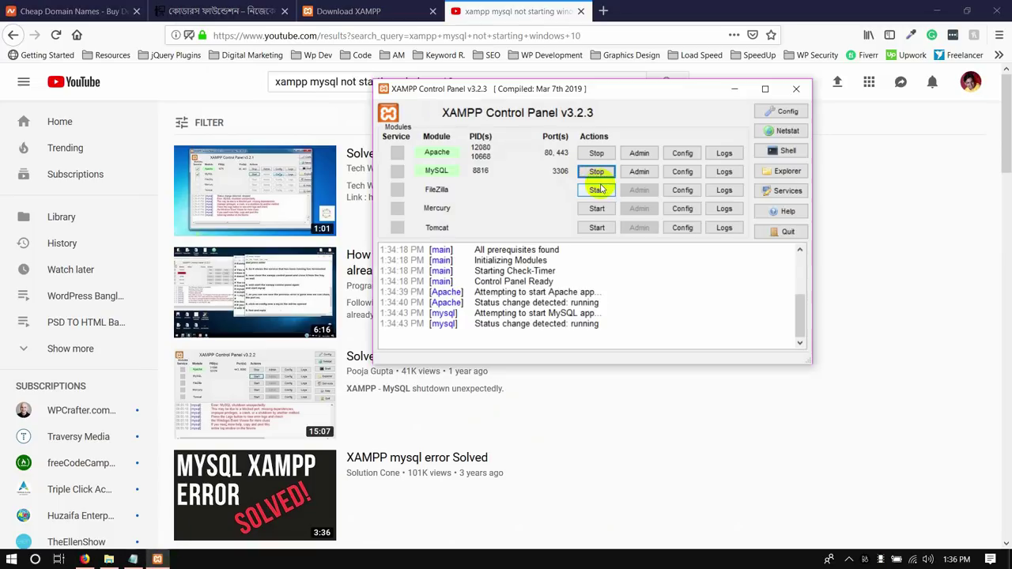
pyautogui.click(535, 9)
pyautogui.click(580, 11)
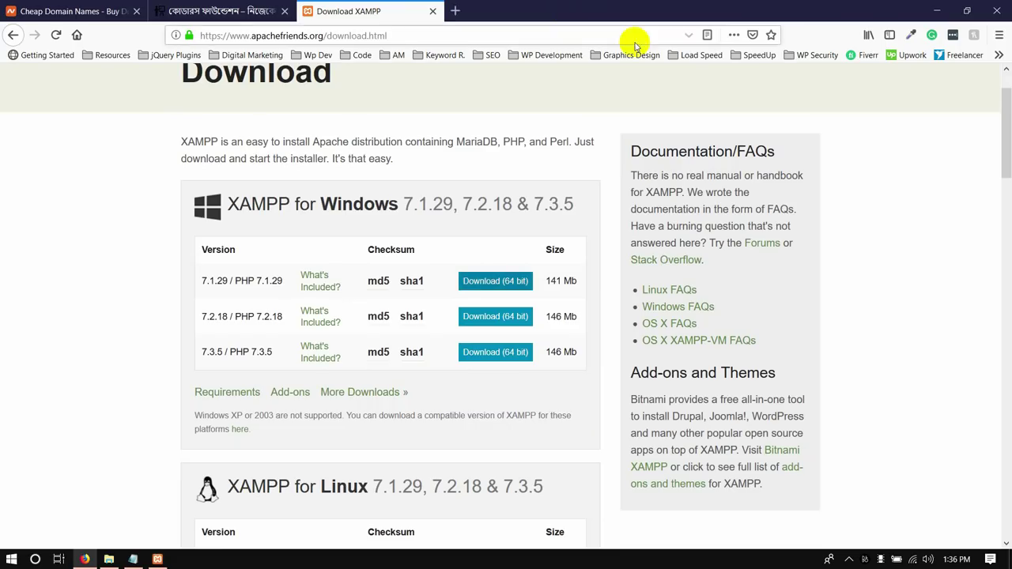
pyautogui.click(936, 10)
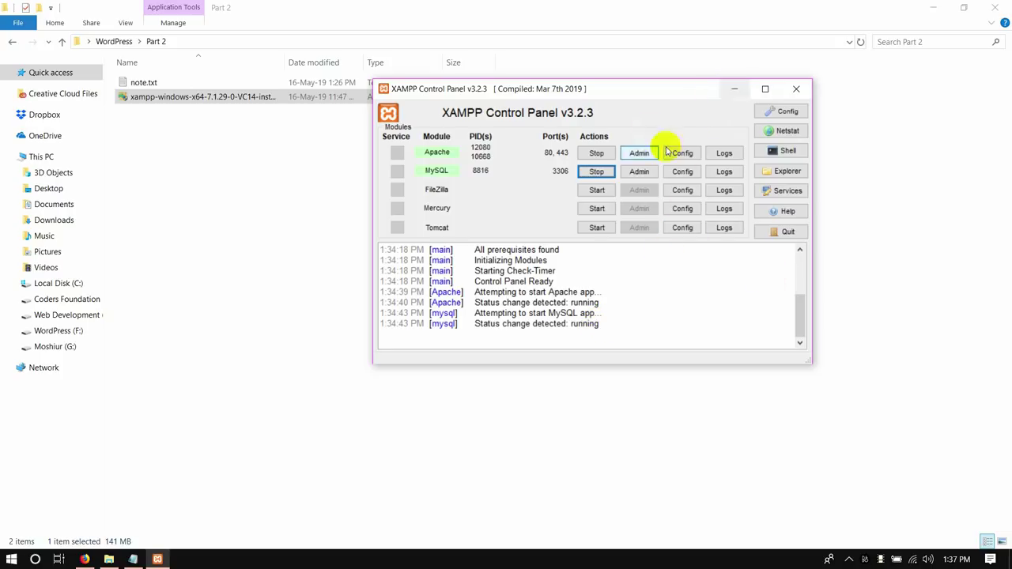
pyautogui.click(735, 90)
pyautogui.click(932, 7)
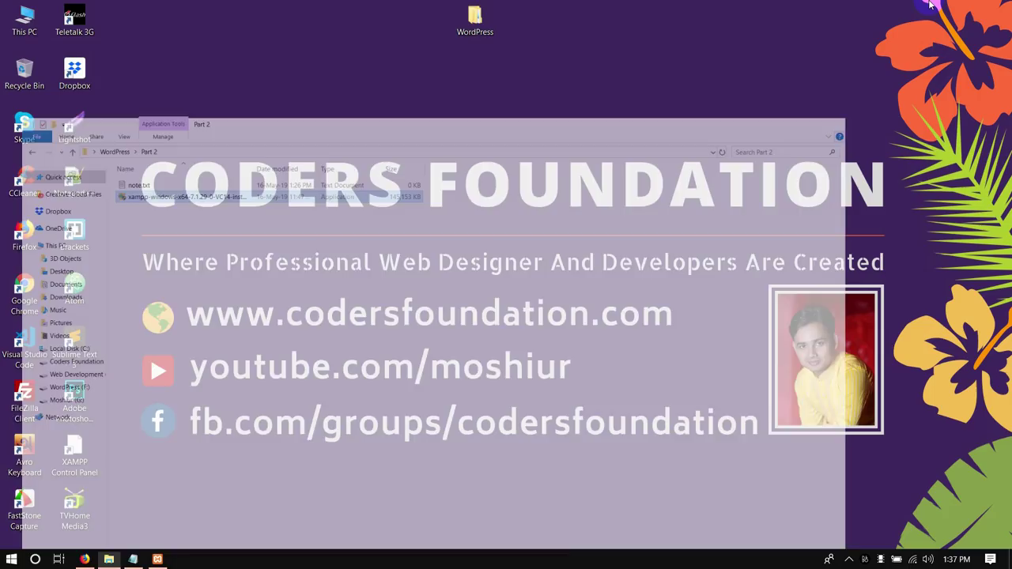
# - Open the xampp folder on Local Disk (C:) in File Explorer and select its htdocs folder
pyautogui.doubleClick(17, 22)
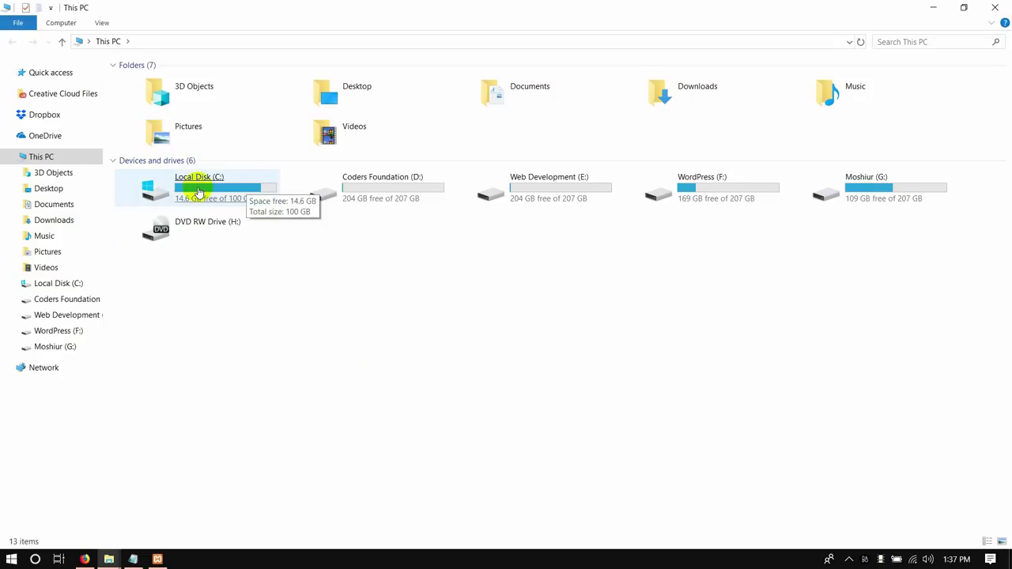
pyautogui.doubleClick(197, 191)
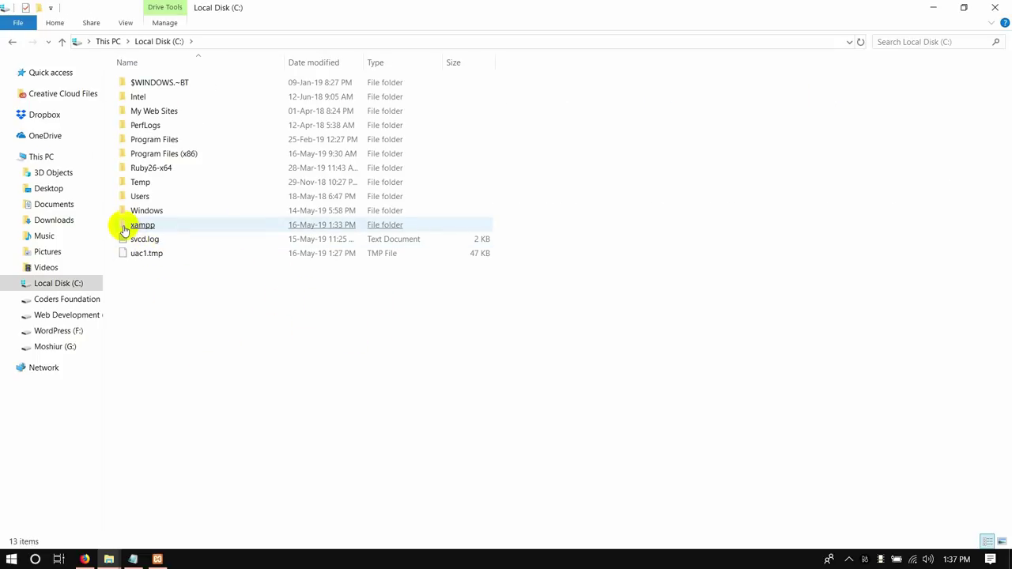
pyautogui.click(147, 227)
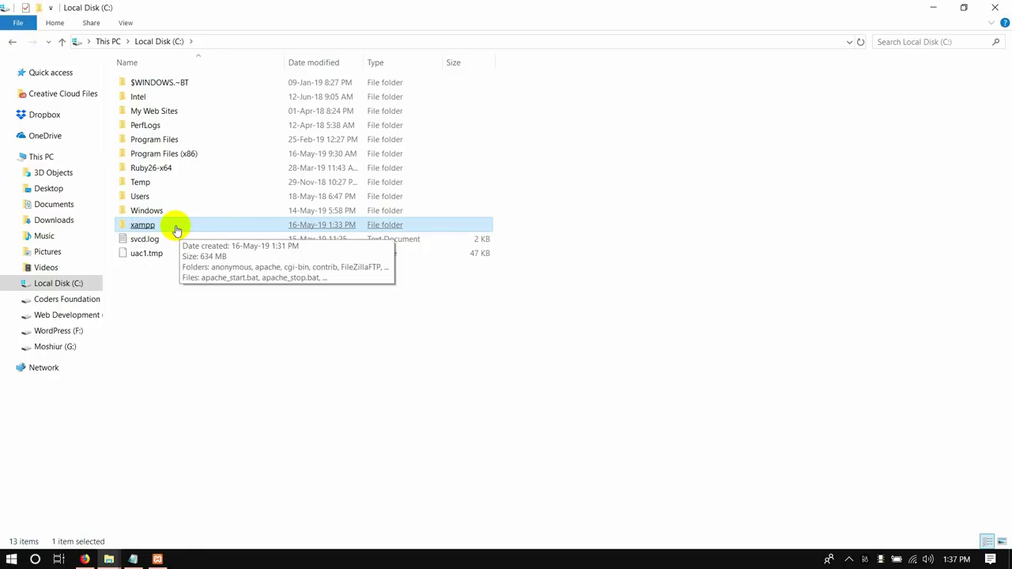
pyautogui.doubleClick(176, 228)
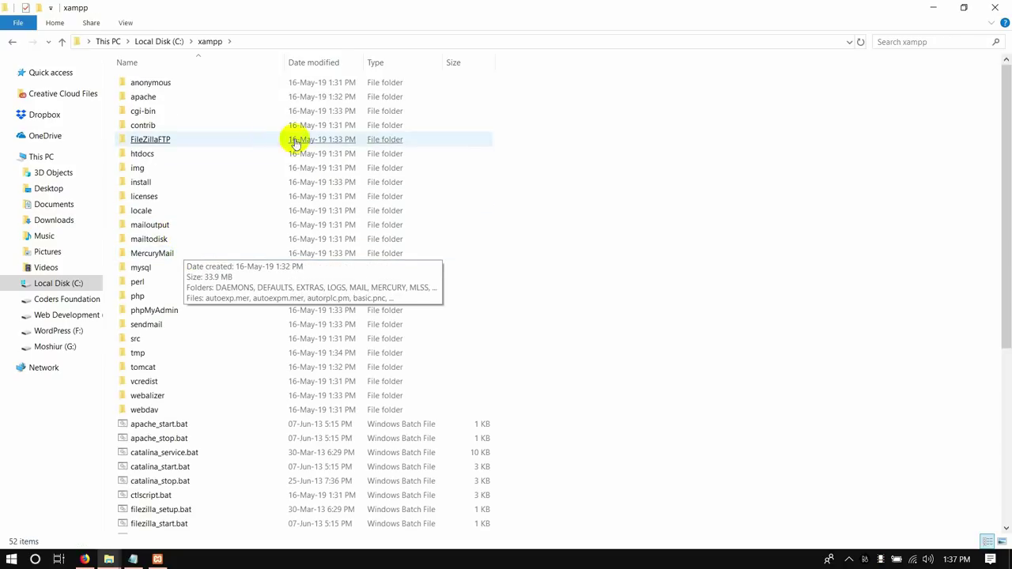
pyautogui.click(136, 156)
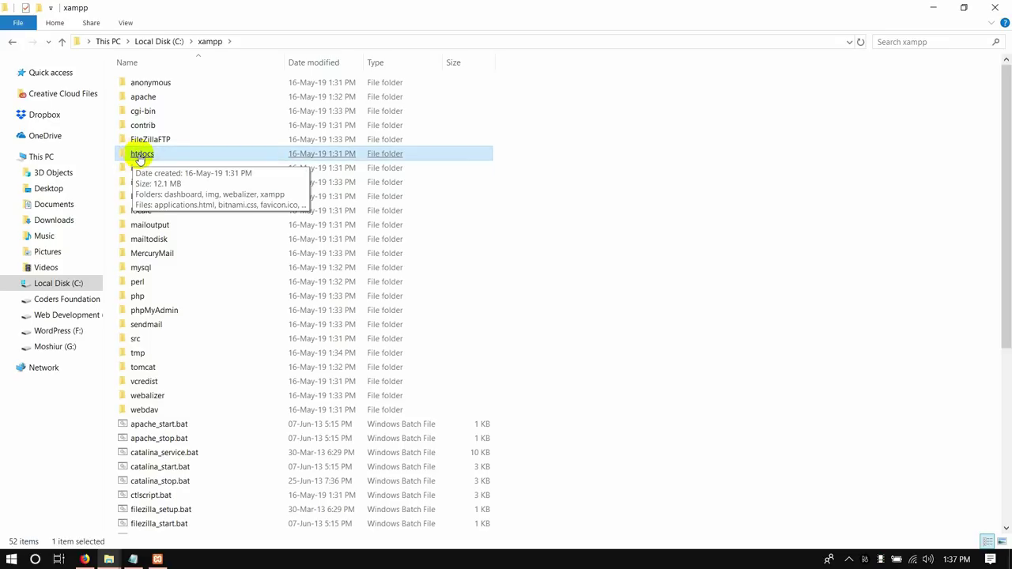
# - Open the htdocs folder and create a new folder in it, named with the author's first name in lowercase
pyautogui.doubleClick(140, 155)
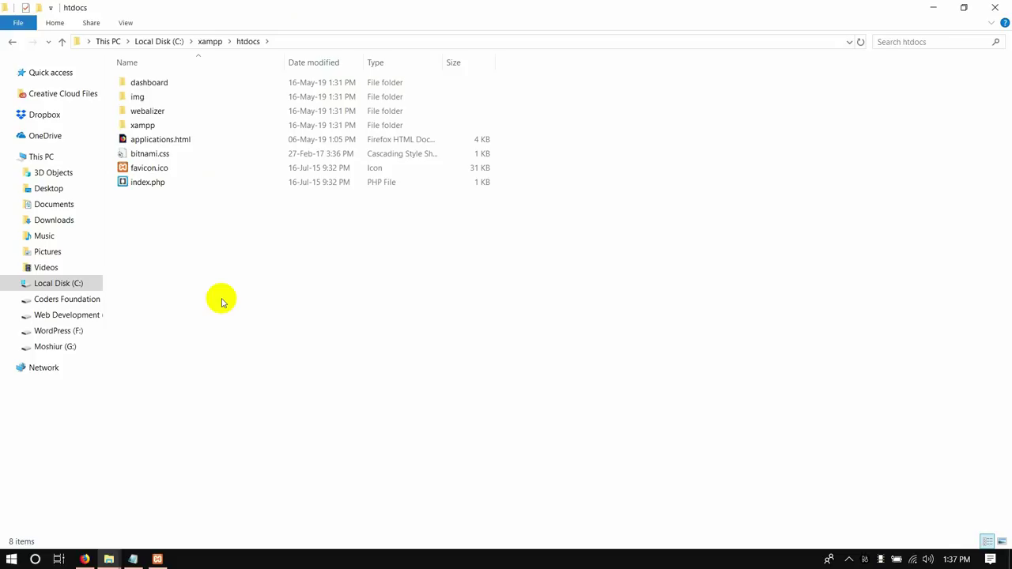
pyautogui.rightClick(181, 228)
pyautogui.moveTo(217, 418)
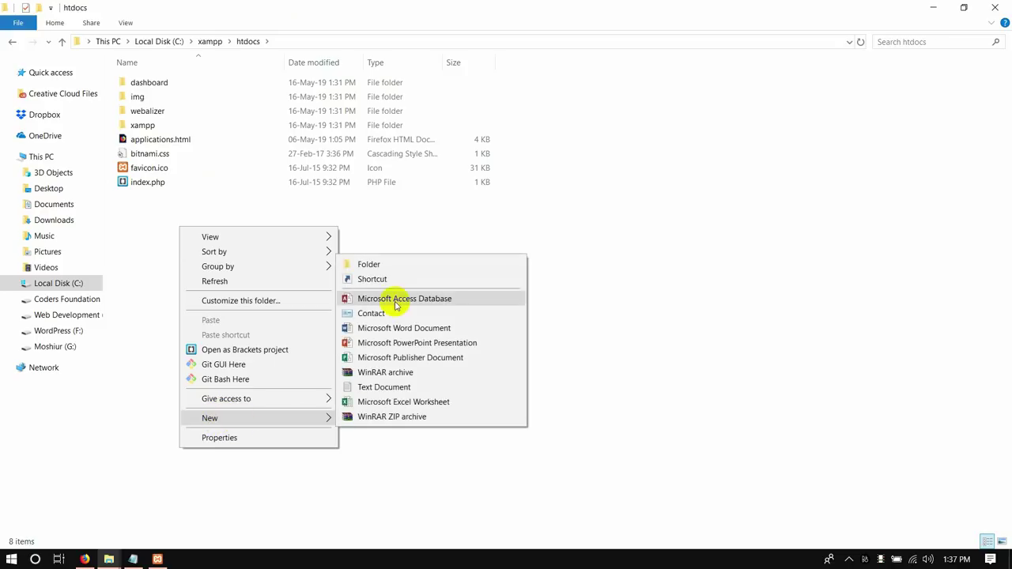
pyautogui.click(150, 242)
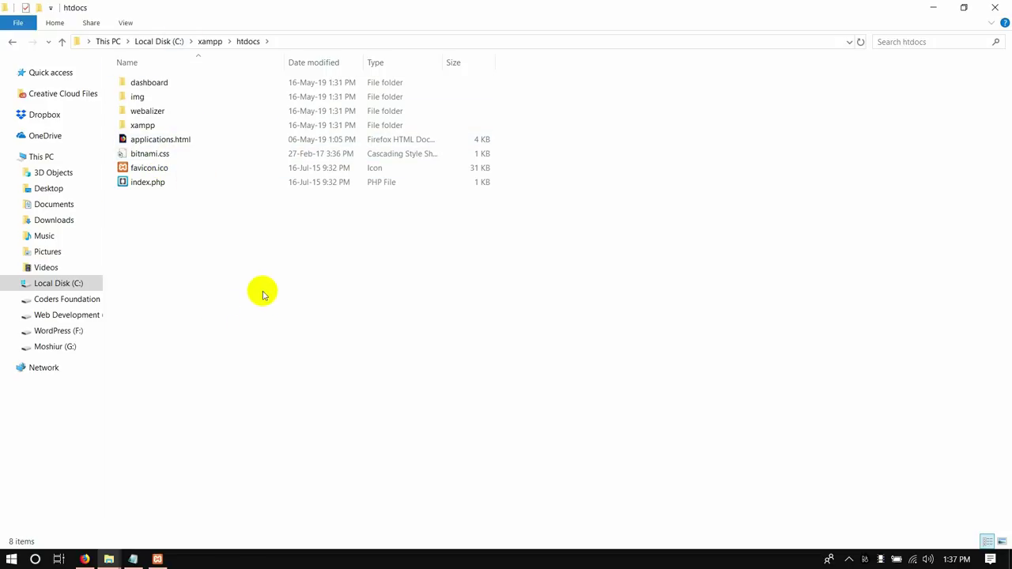
pyautogui.rightClick(299, 301)
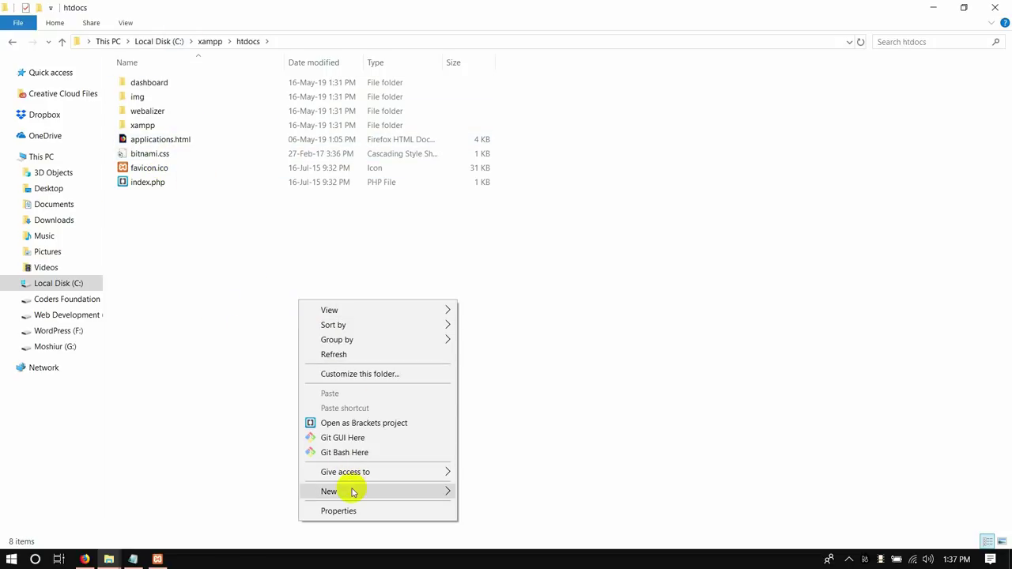
pyautogui.moveTo(355, 492)
pyautogui.click(484, 338)
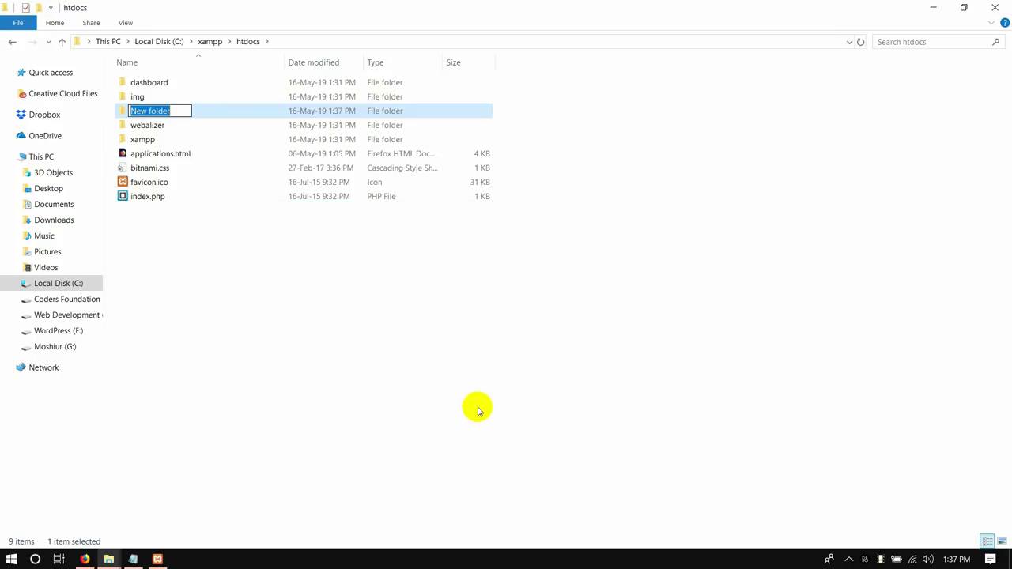
pyautogui.write('moshiur')
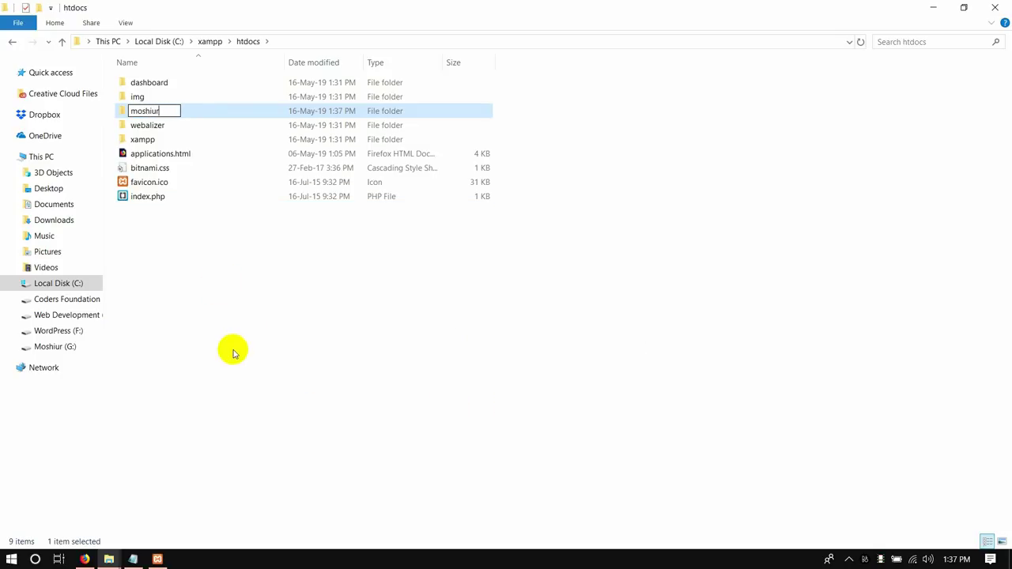
pyautogui.press('Return')
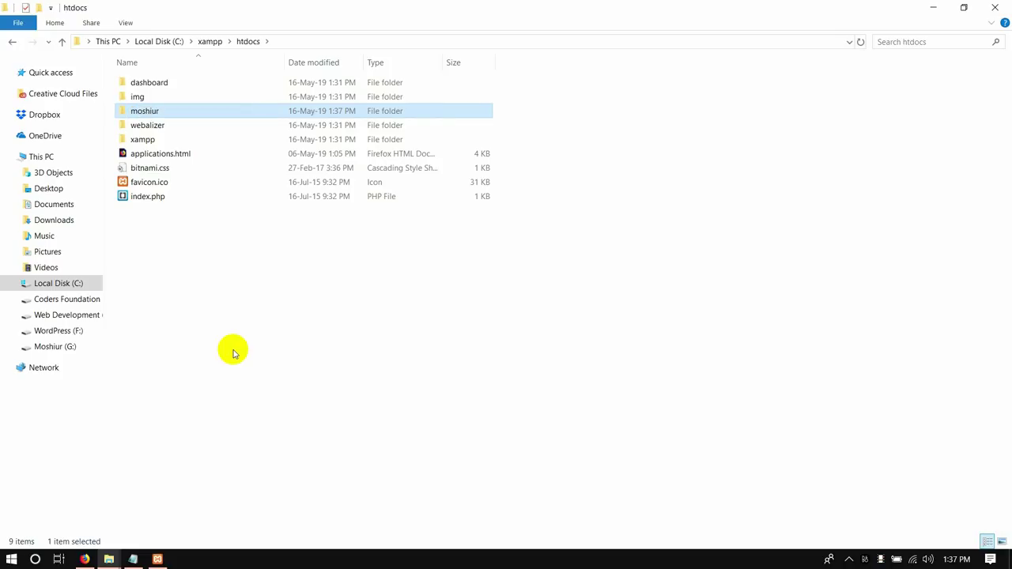
# - Create a text document inside the new htdocs subfolder and name it index.html
pyautogui.doubleClick(179, 116)
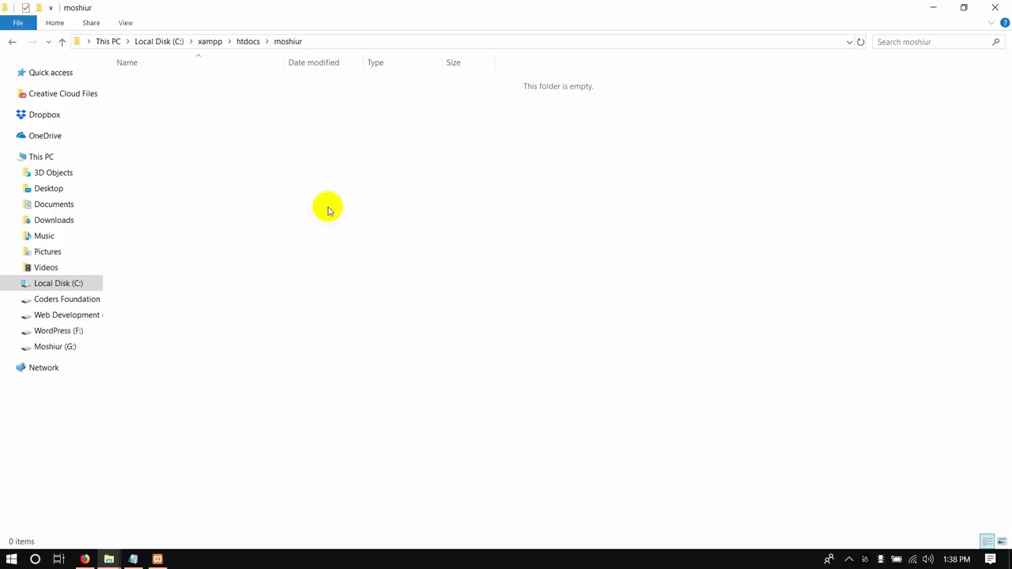
pyautogui.rightClick(246, 144)
pyautogui.moveTo(291, 348)
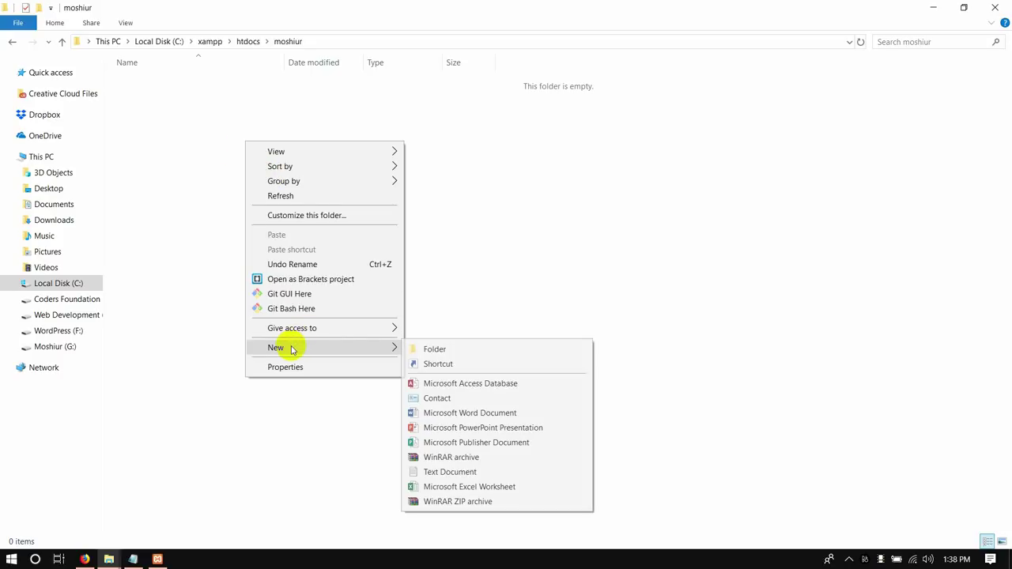
pyautogui.click(462, 474)
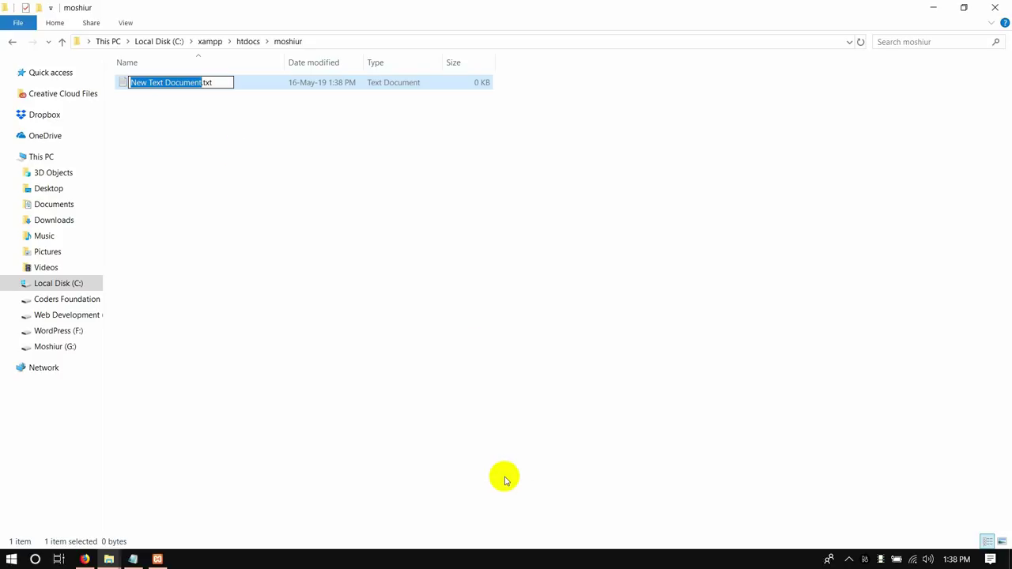
pyautogui.press('BackSpace')
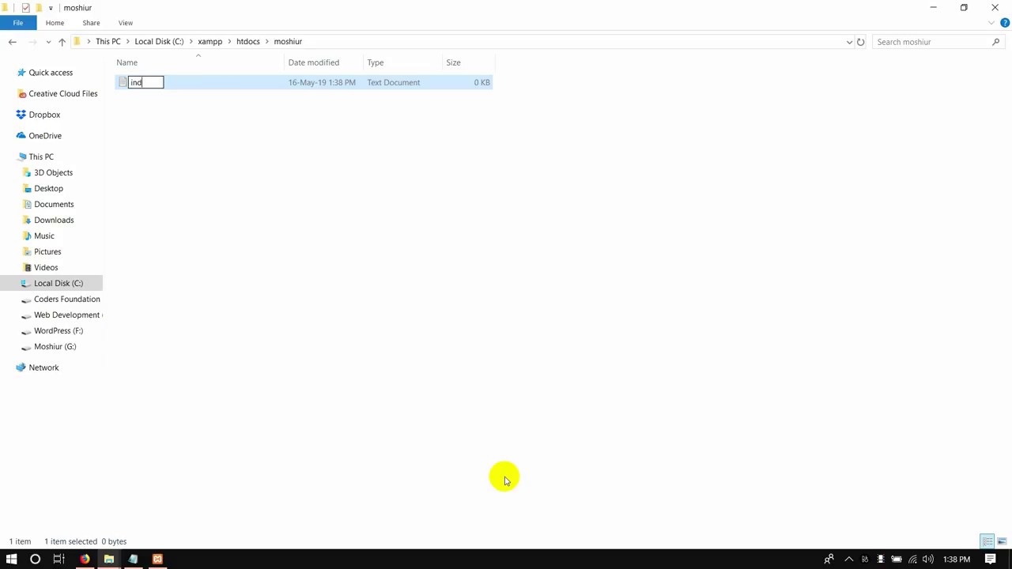
pyautogui.press('Return')
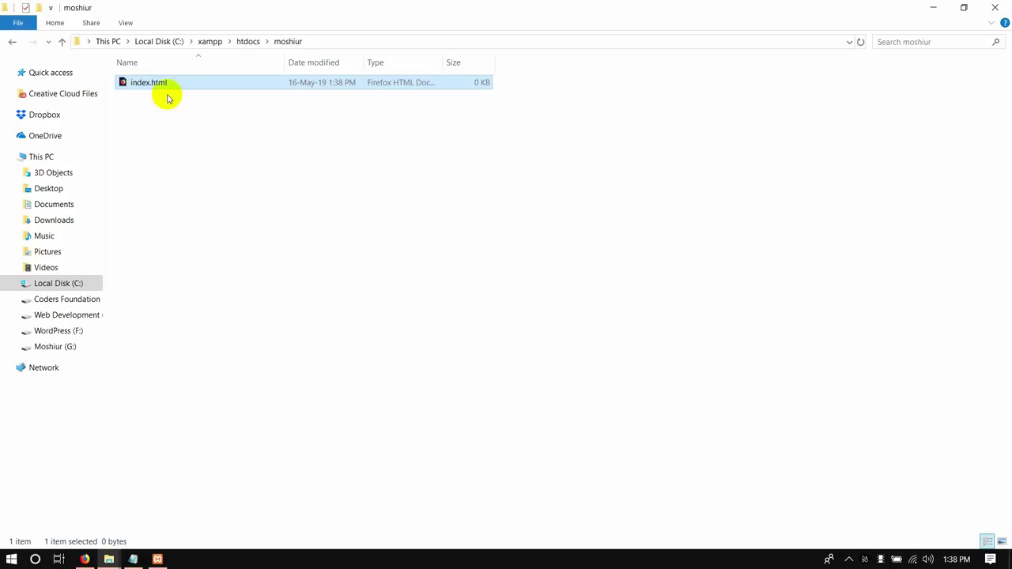
# - Edit the new index.html in Notepad++ so it contains only "Hello", save it, and close the editor
pyautogui.doubleClick(203, 88)
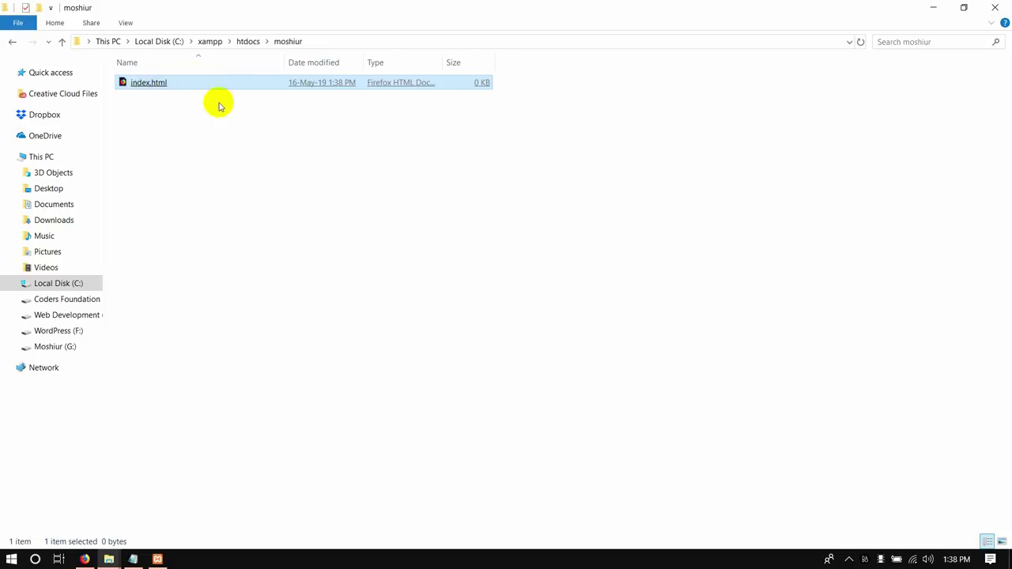
pyautogui.rightClick(198, 80)
pyautogui.click(236, 133)
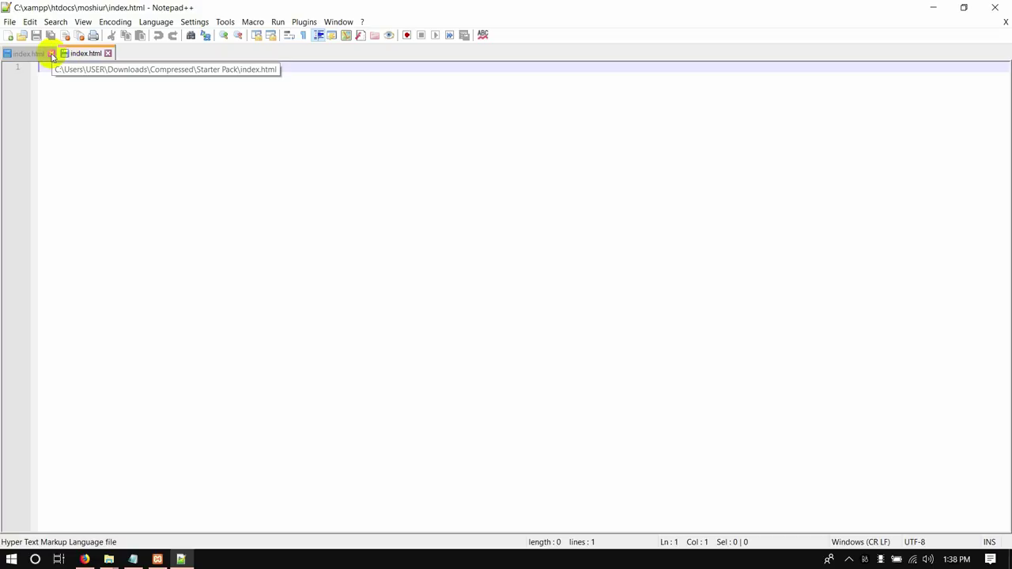
pyautogui.click(50, 54)
pyautogui.write('html:5')
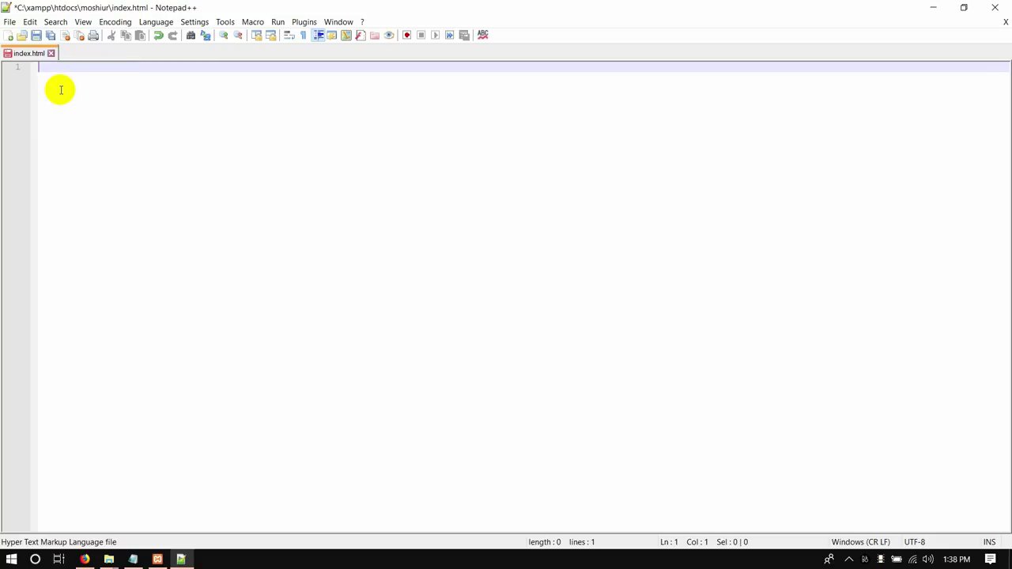
pyautogui.hotkey('ctrl', 's')
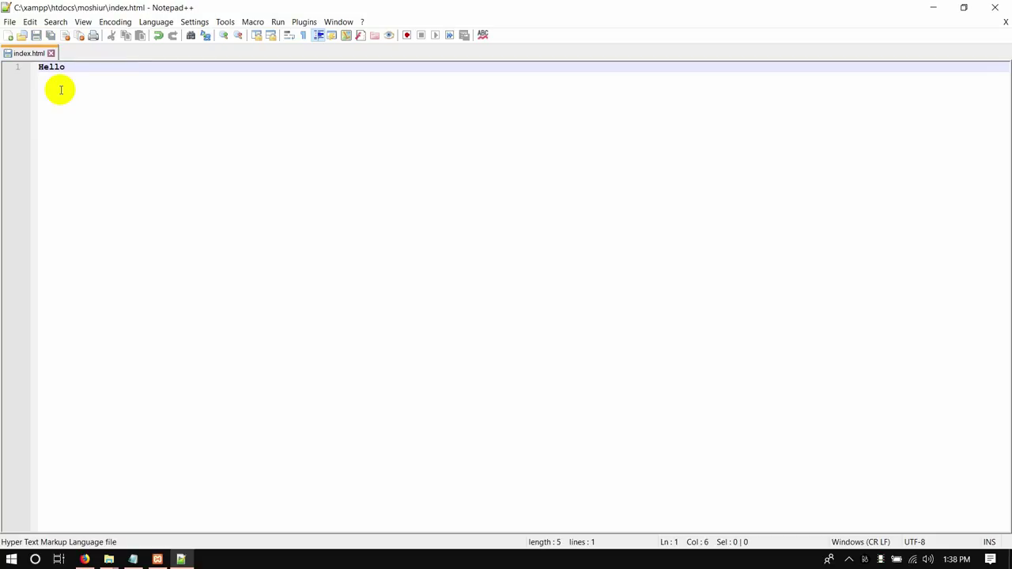
pyautogui.click(995, 7)
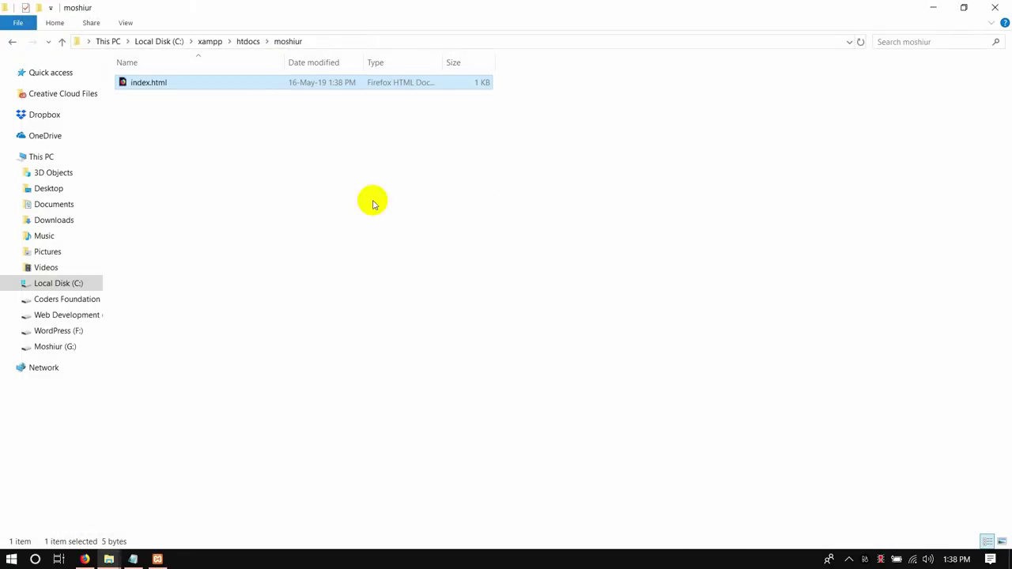
# - Load the new htdocs subfolder through localhost in a new Firefox tab, using the folder's name as the path
pyautogui.click(248, 41)
pyautogui.doubleClick(136, 115)
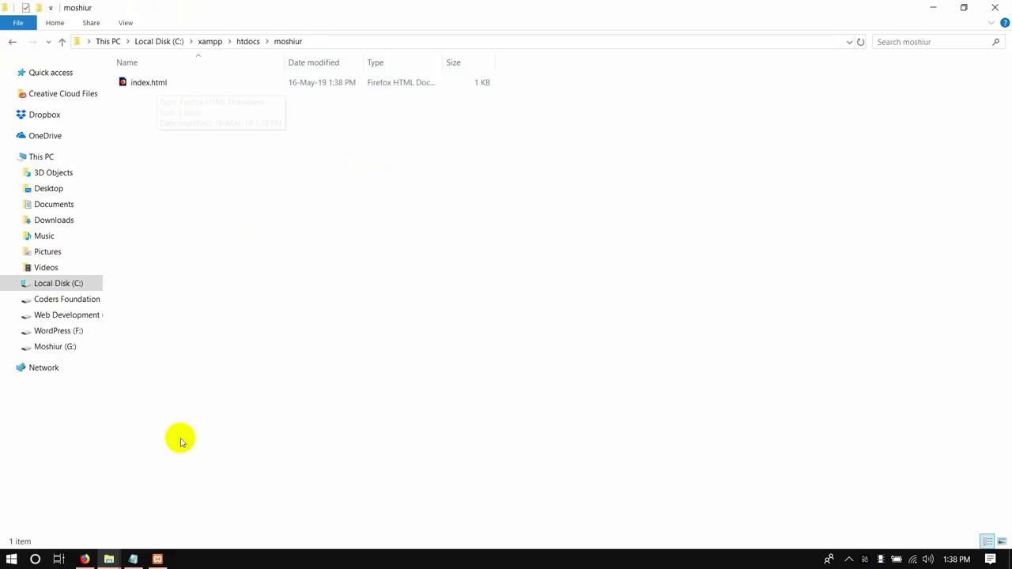
pyautogui.click(84, 559)
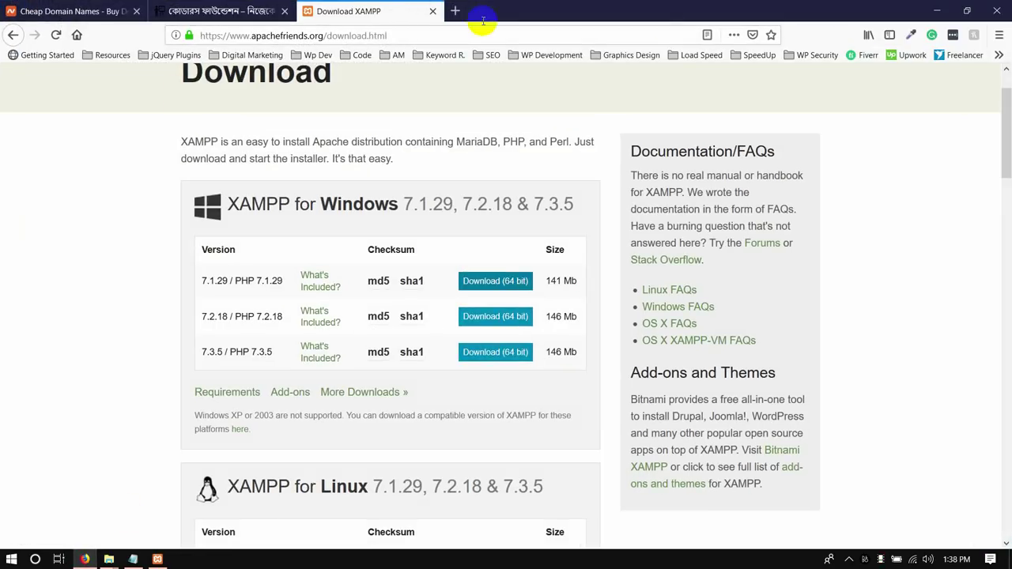
pyautogui.click(455, 11)
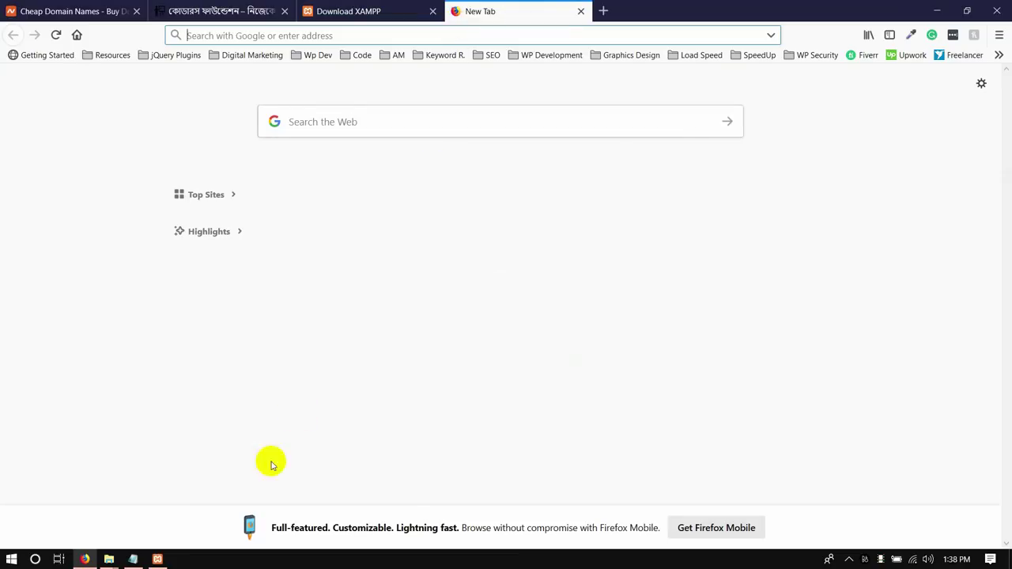
pyautogui.click(108, 559)
pyautogui.click(185, 522)
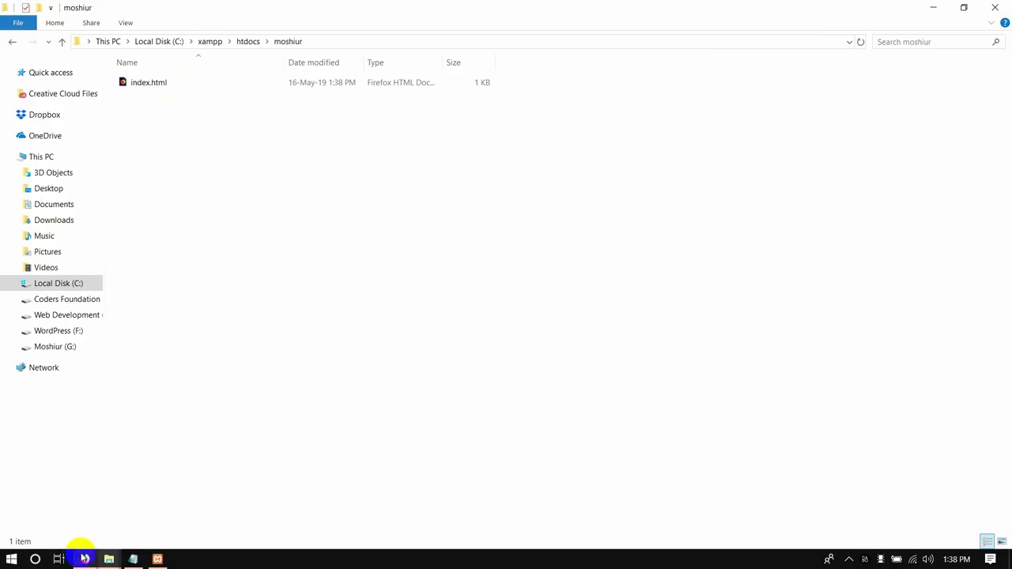
pyautogui.click(84, 559)
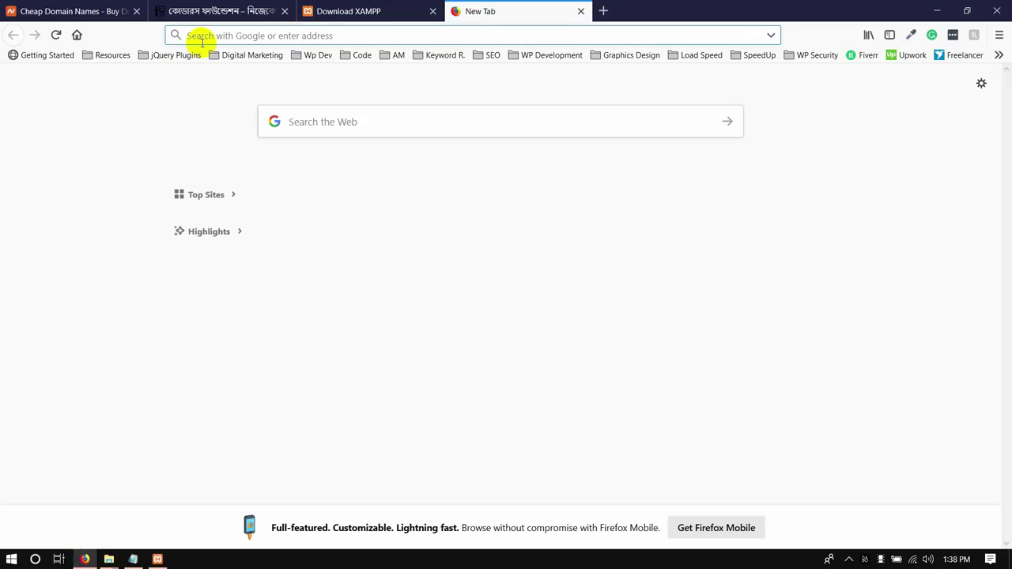
pyautogui.write('localhost/')
pyautogui.press('Escape')
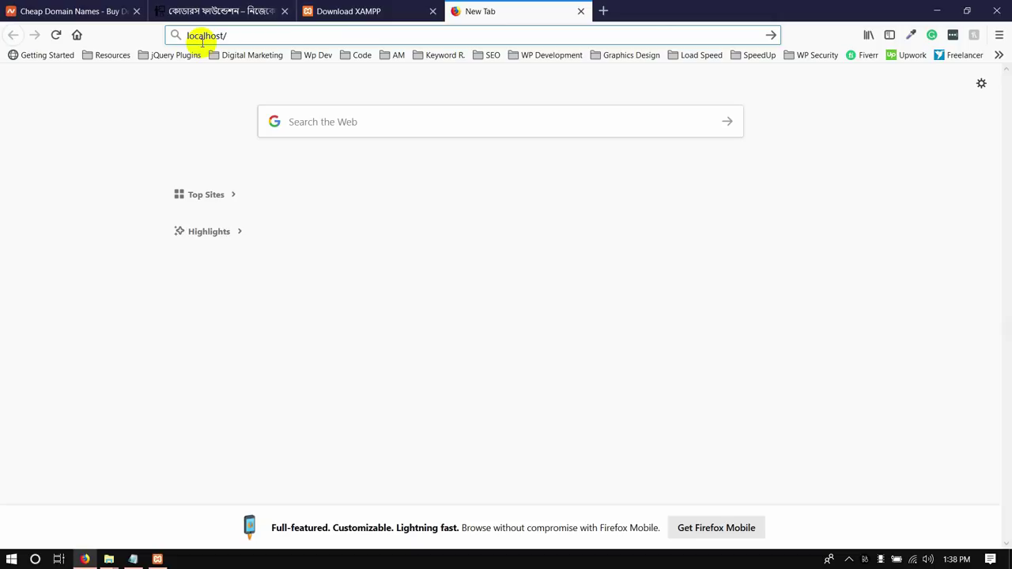
pyautogui.write('moshiur')
pyautogui.press('Return')
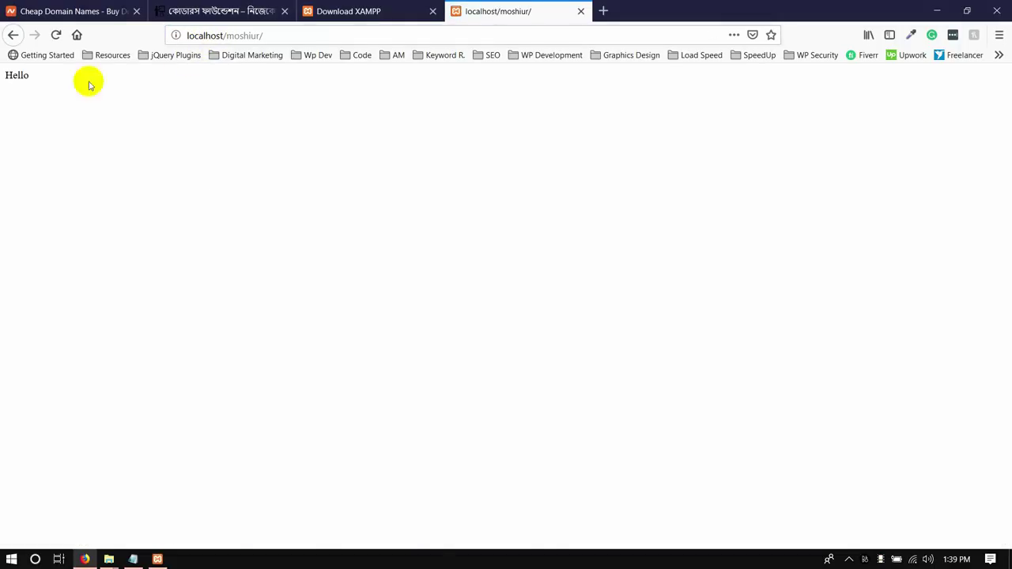
# - Compare the text displayed on the localhost page with the index.html file in the new folder
pyautogui.moveTo(39, 79); pyautogui.dragTo(2, 79)
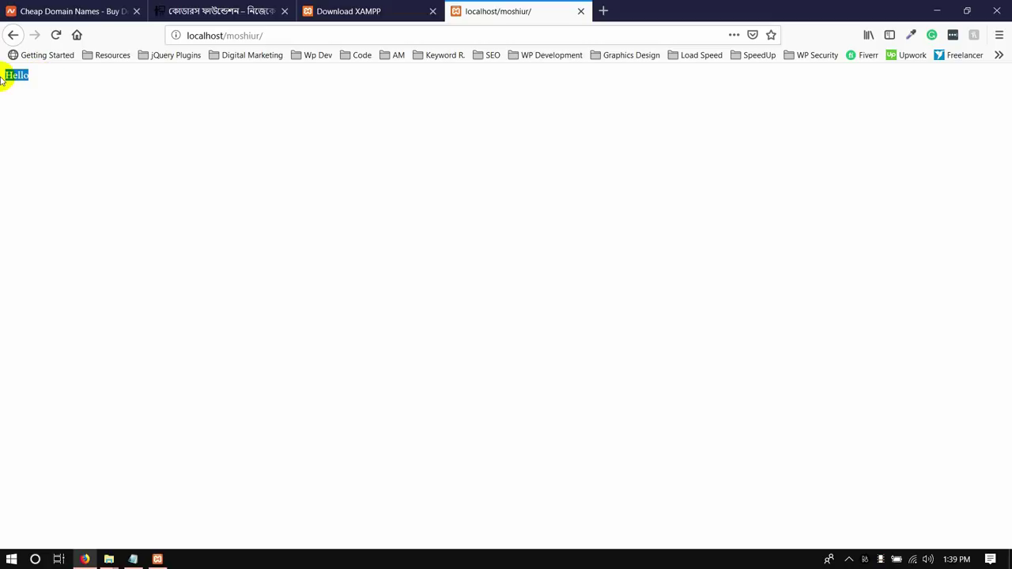
pyautogui.click(107, 558)
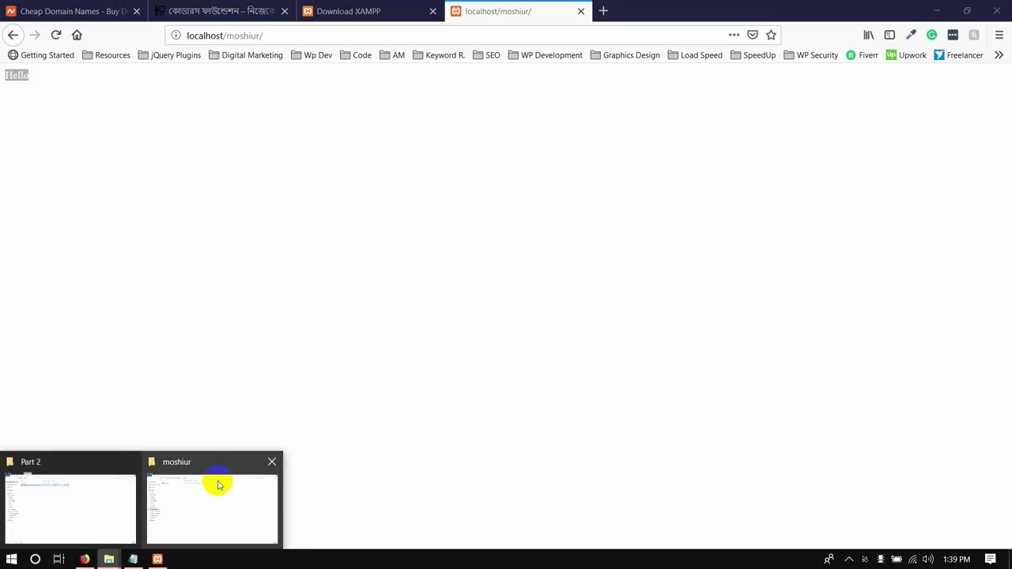
pyautogui.click(219, 484)
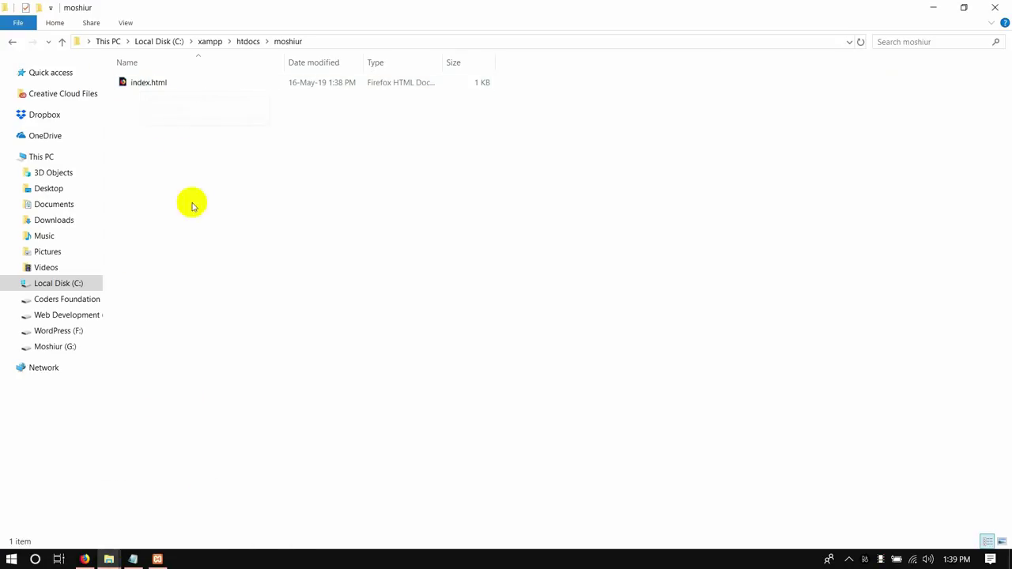
pyautogui.click(85, 559)
pyautogui.moveTo(40, 83); pyautogui.dragTo(2, 85)
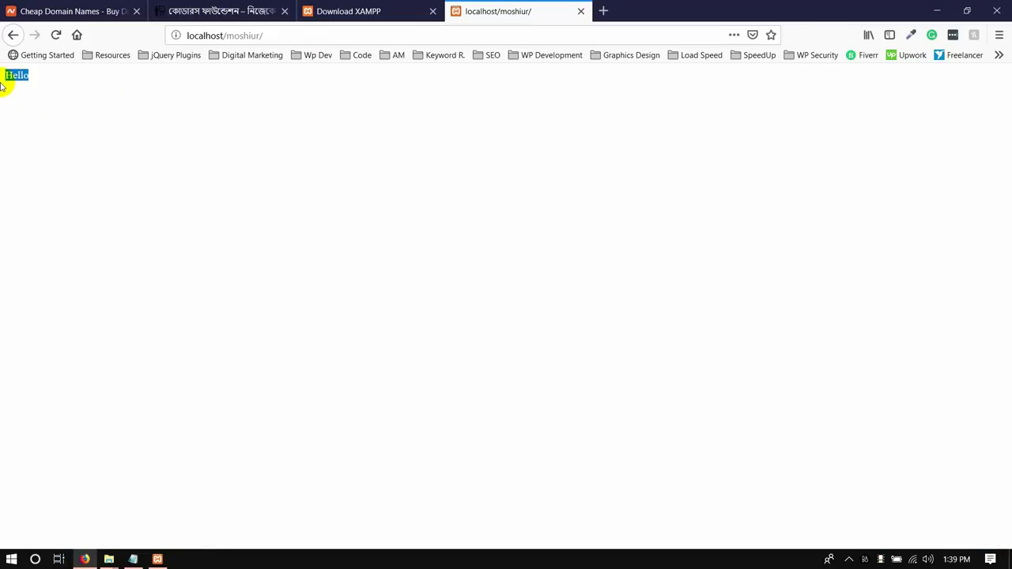
pyautogui.click(38, 175)
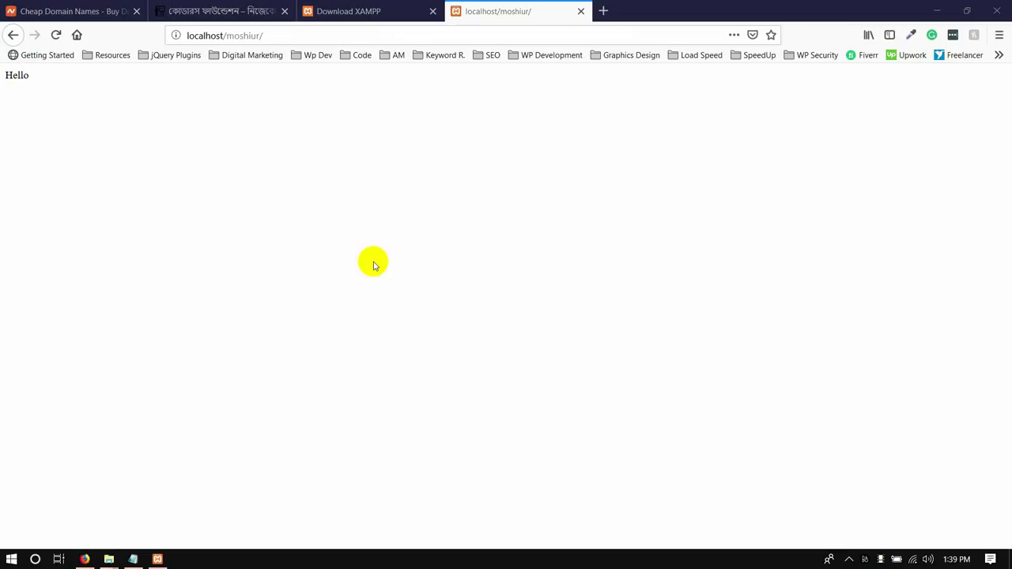
# - Compare the codersfoundation.com web address with the localhost address of the test page
pyautogui.click(201, 4)
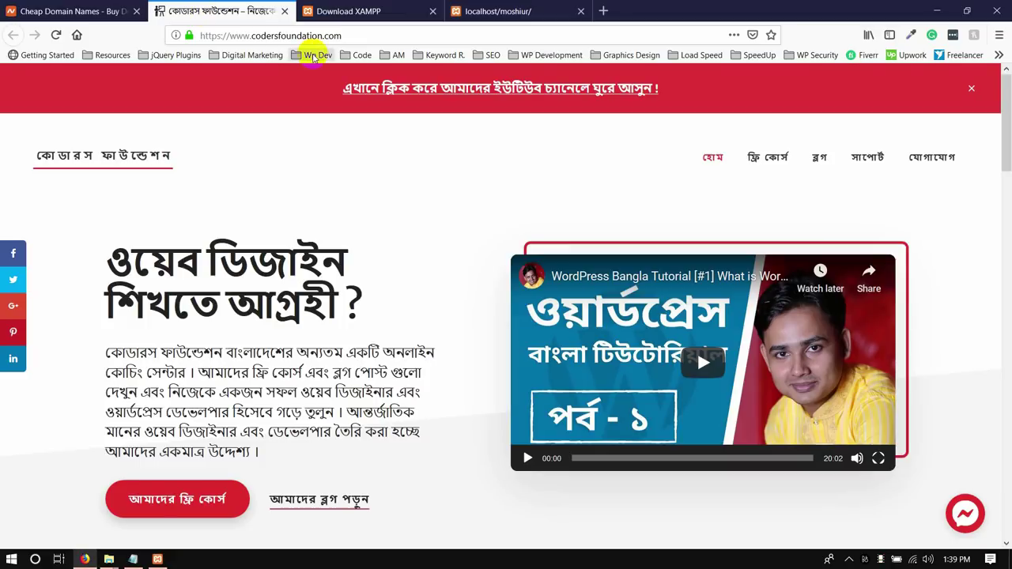
pyautogui.click(281, 36)
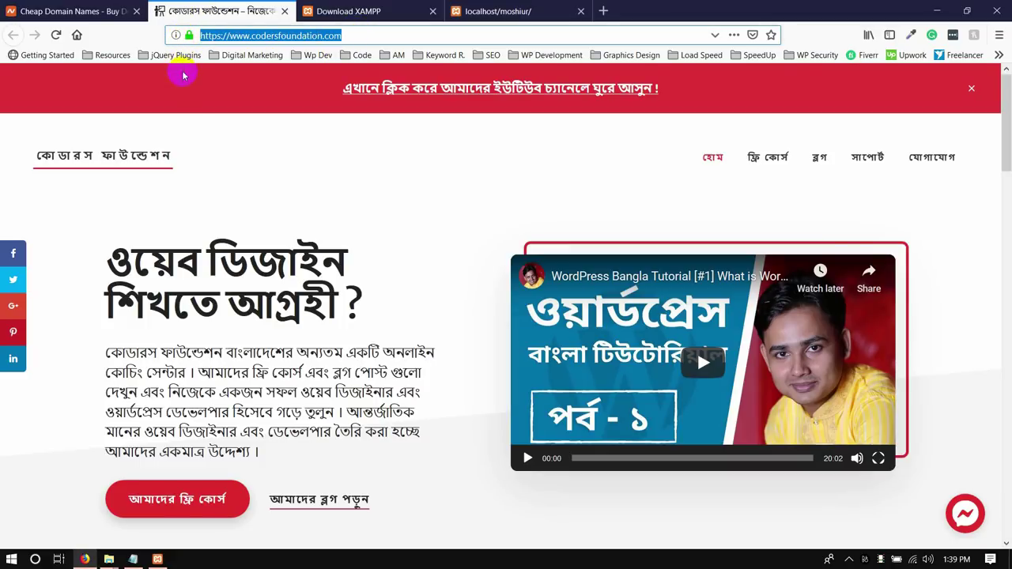
pyautogui.click(498, 11)
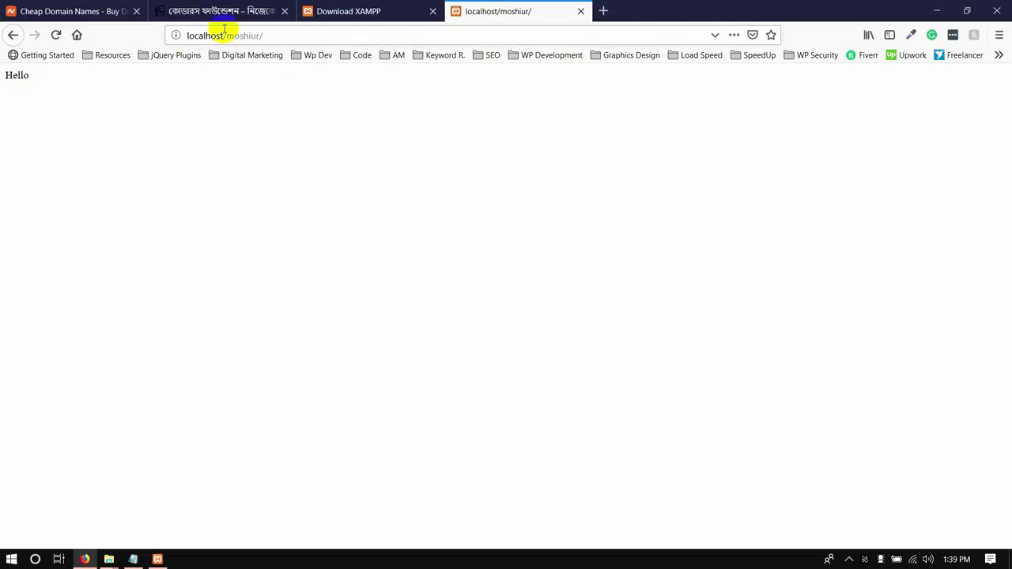
pyautogui.click(272, 34)
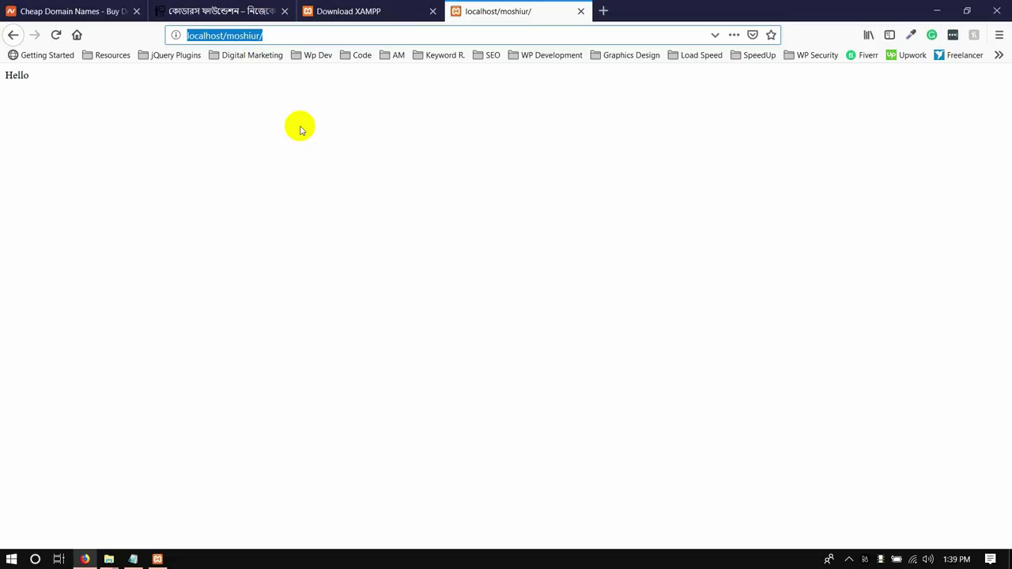
pyautogui.click(237, 119)
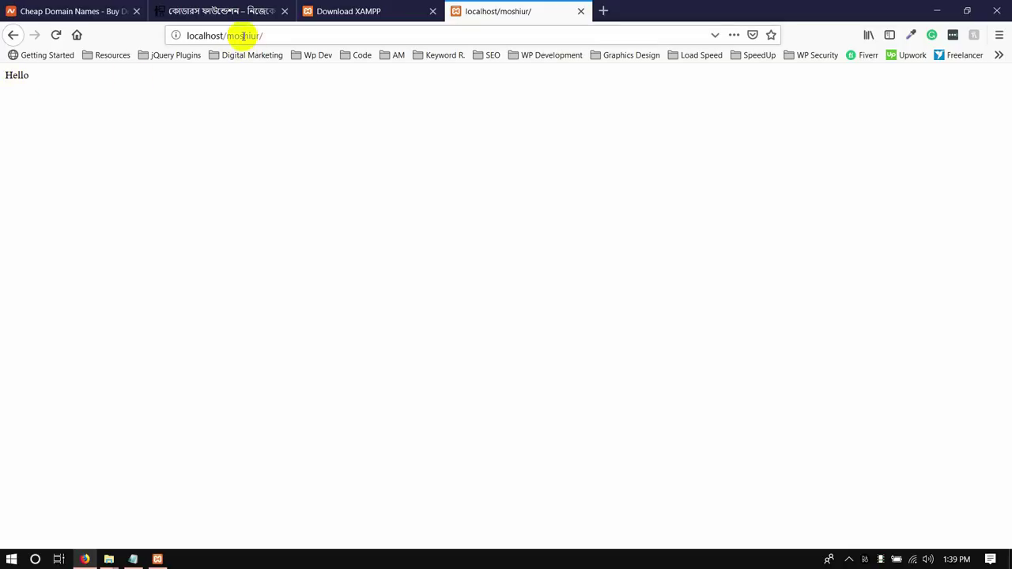
pyautogui.moveTo(267, 34); pyautogui.dragTo(124, 63)
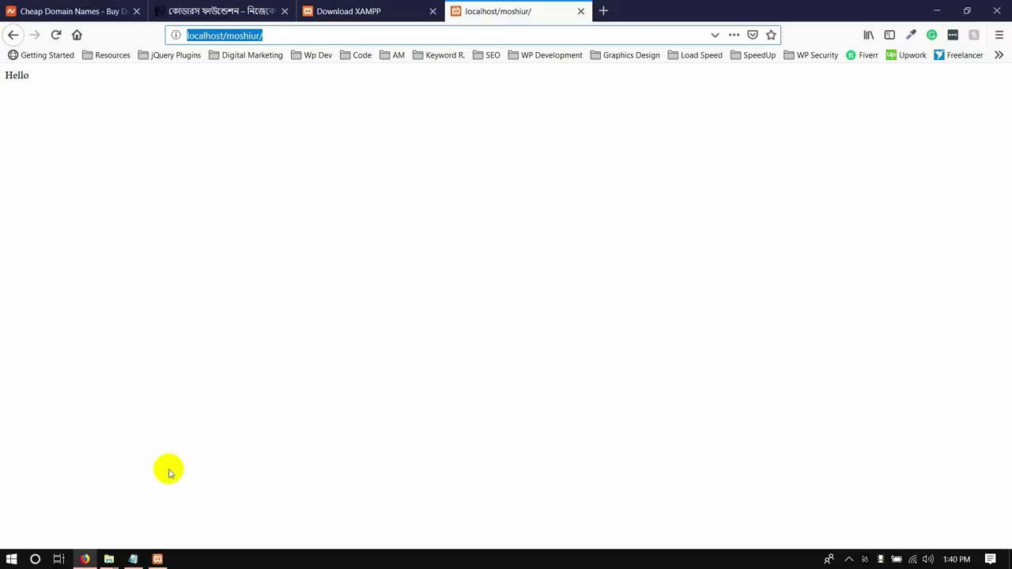
# - Review the htdocs folder and its test subfolder in File Explorer, and minimize the window to return to Firefox
pyautogui.click(109, 559)
pyautogui.click(204, 485)
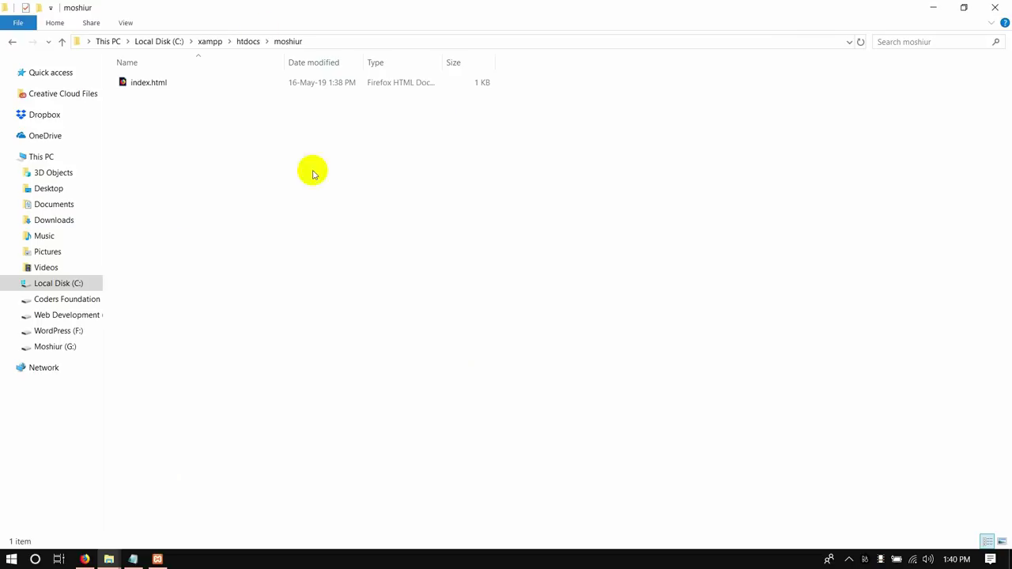
pyautogui.click(249, 39)
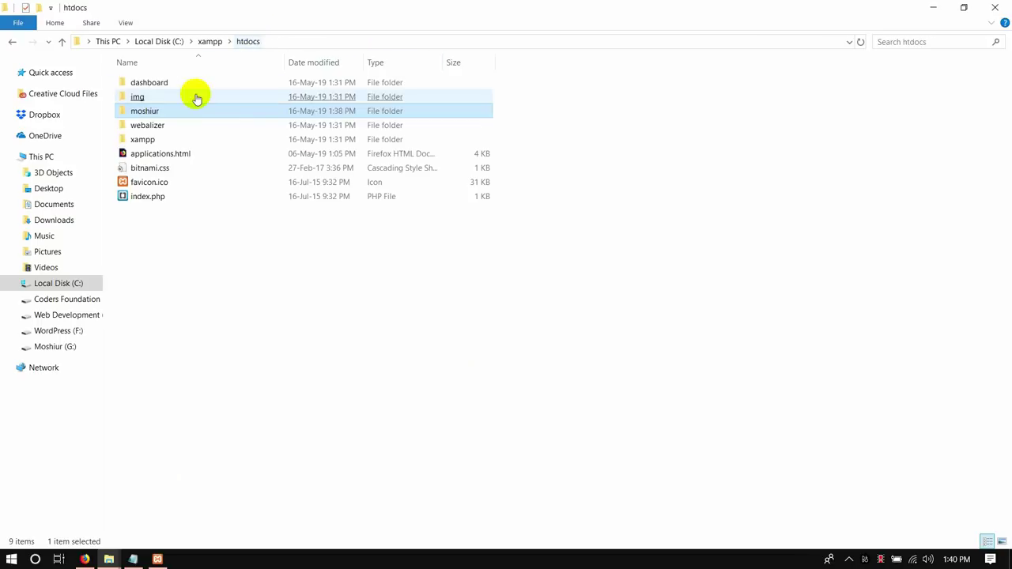
pyautogui.doubleClick(137, 115)
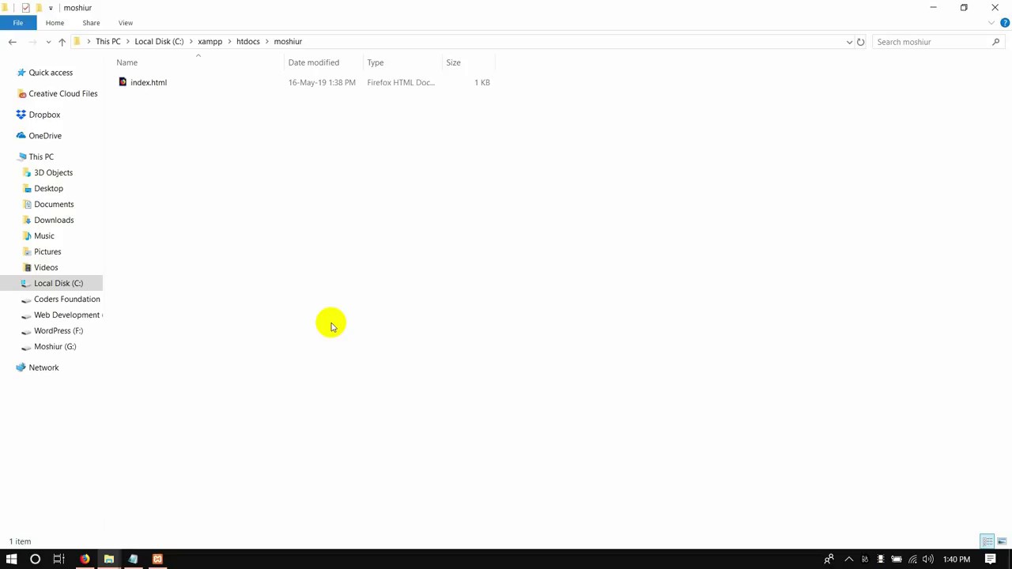
pyautogui.press('BackSpace')
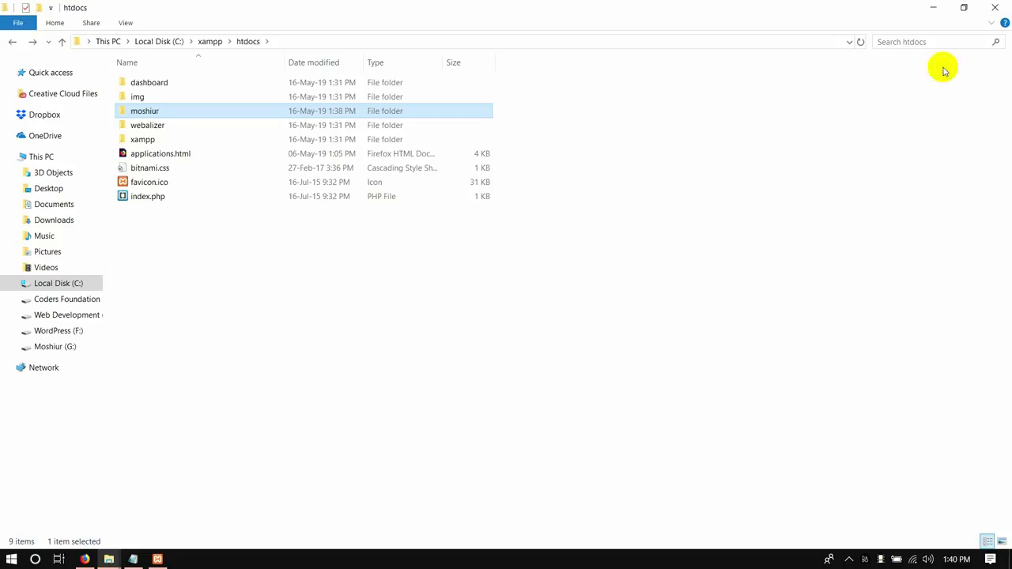
pyautogui.click(933, 7)
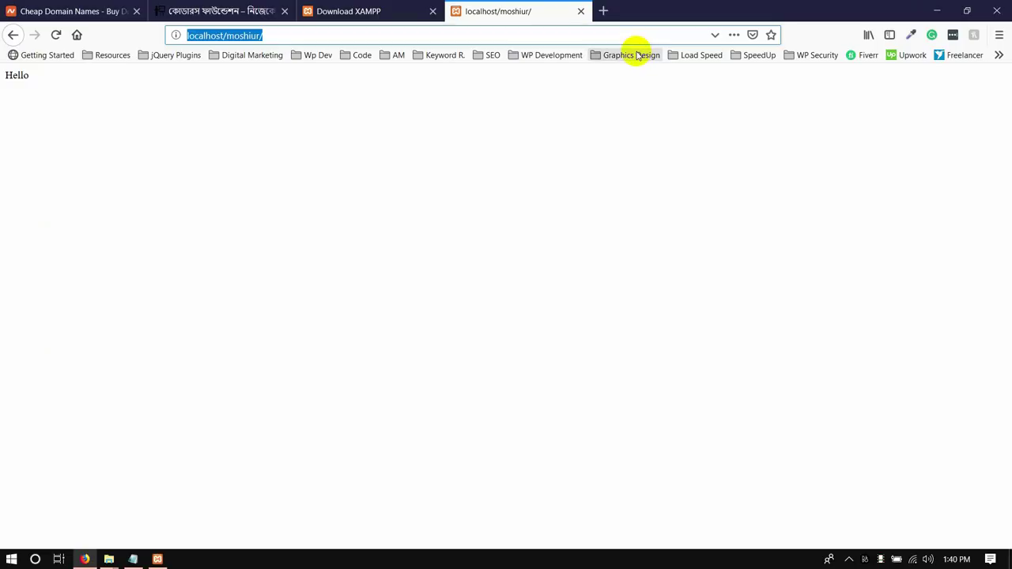